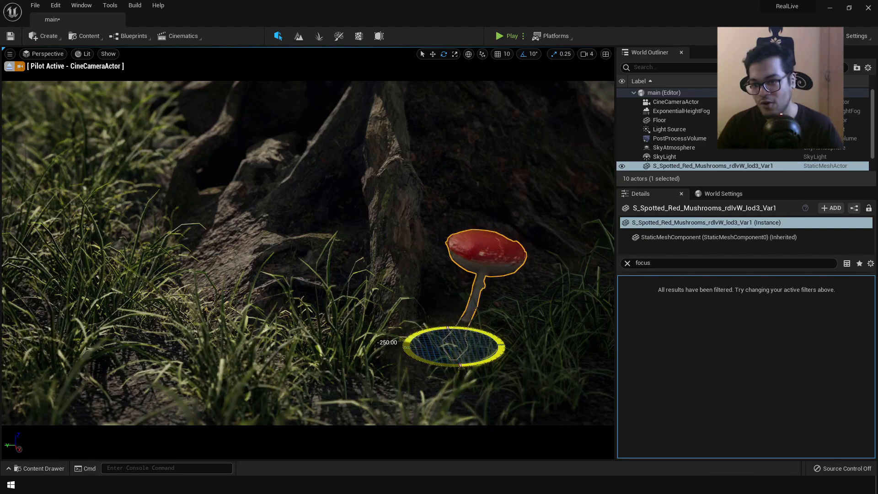
Reposition the spotted red mushroom in the grass beside the tree stump's root
key(r)
click(504, 335)
click(479, 285)
key(w)
drag(456, 316, 455, 289)
drag(460, 334, 475, 348)
click(475, 349)
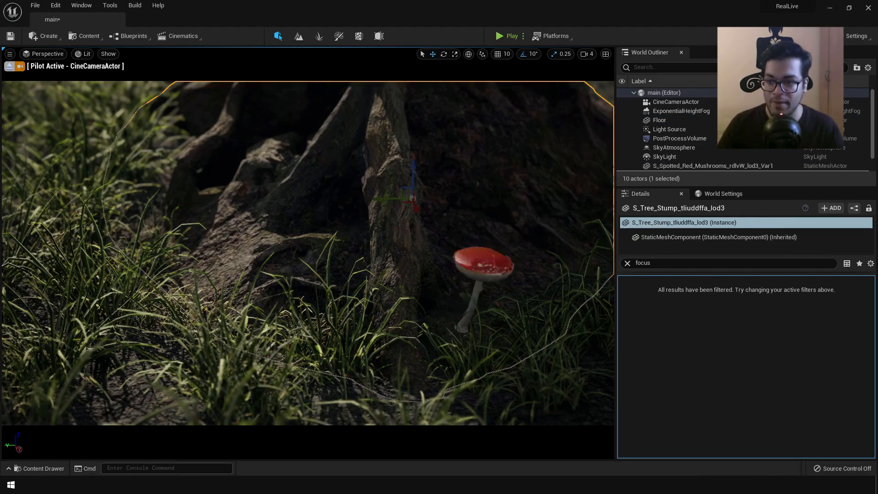
click(476, 292)
drag(459, 305, 459, 311)
Rotate the spotted red mushroom, select the CineCameraActor and reframe the shot around the mushroom
right_drag(459, 311, 544, 302)
key(e)
drag(398, 363, 380, 363)
click(662, 102)
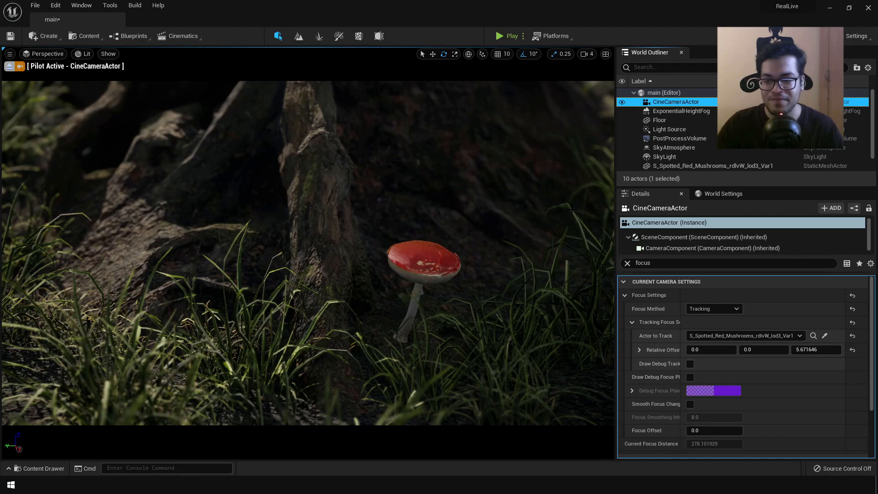
right_drag(328, 211, 328, 201)
right_drag(418, 252, 417, 256)
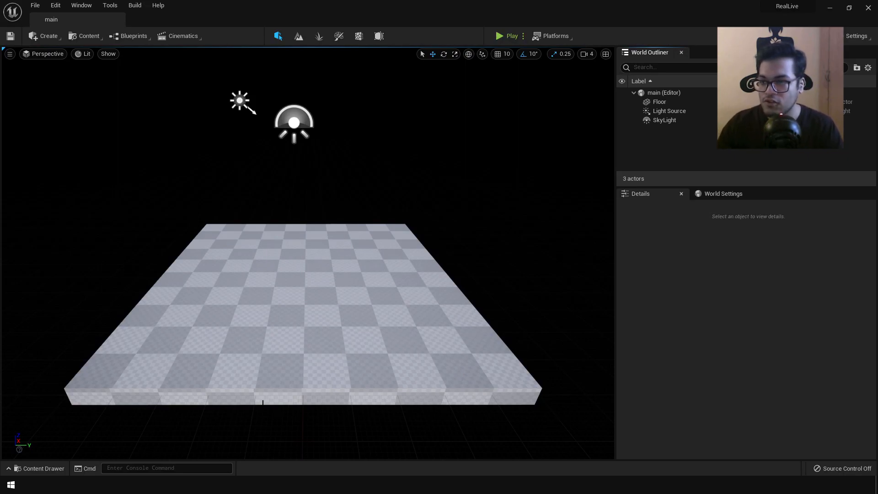
Set the SkyLight's mobility to Movable and enable its Real Time Capture
scroll(352, 238, down, 5)
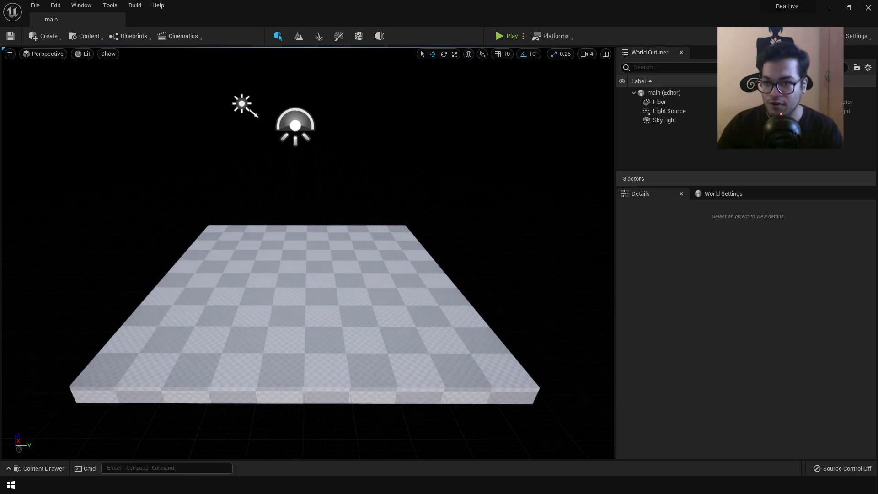
scroll(334, 256, up, 3)
click(325, 269)
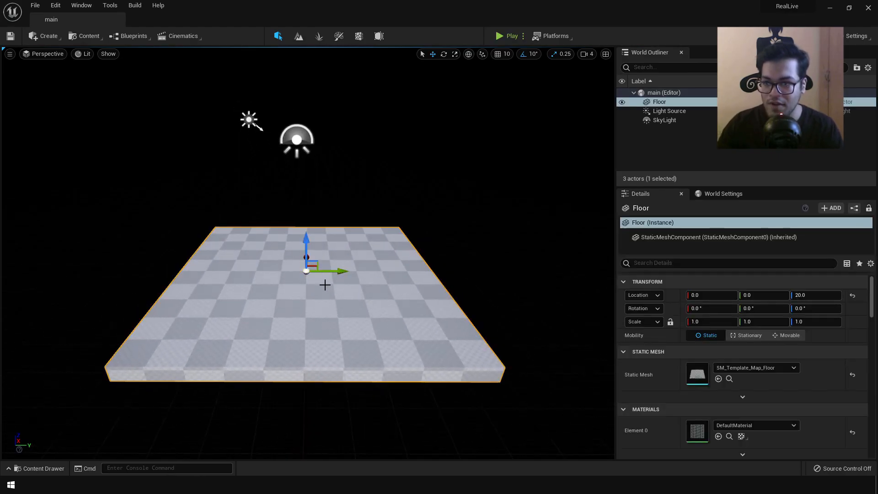
click(297, 141)
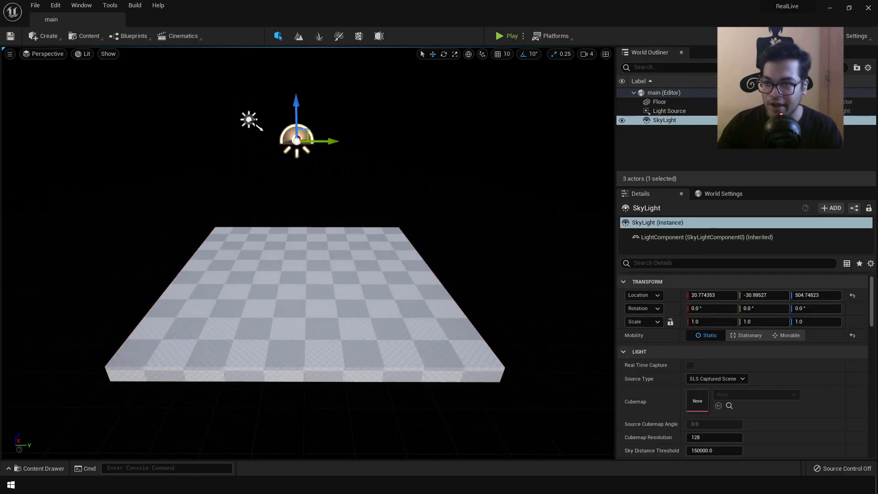
click(250, 120)
click(297, 141)
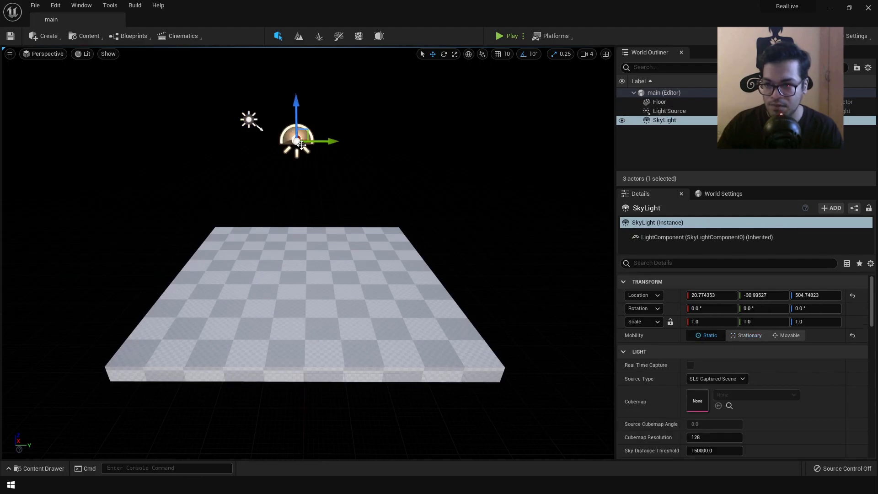
click(785, 335)
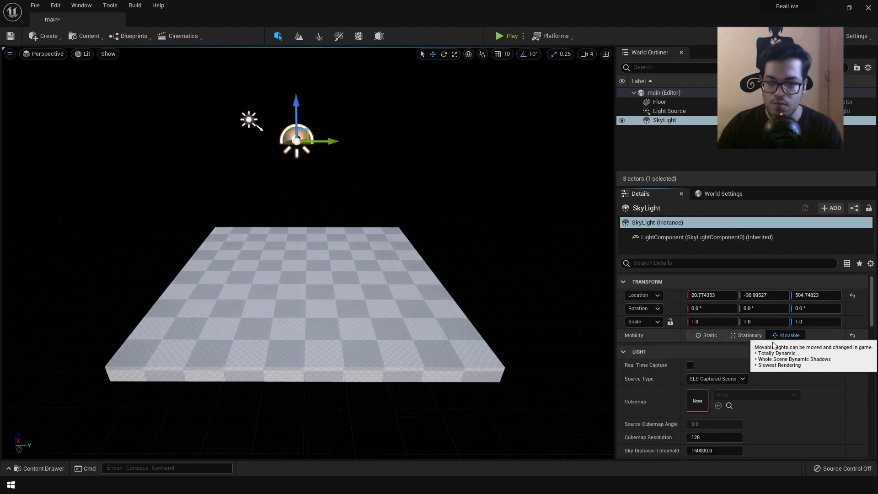
click(690, 365)
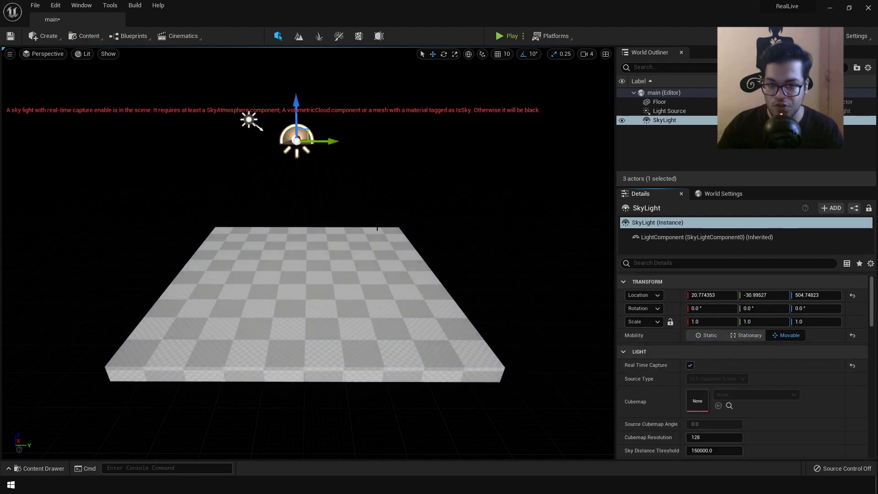
Set the directional Light Source's mobility to Movable and switch the viewport to selection mode
click(249, 119)
click(779, 336)
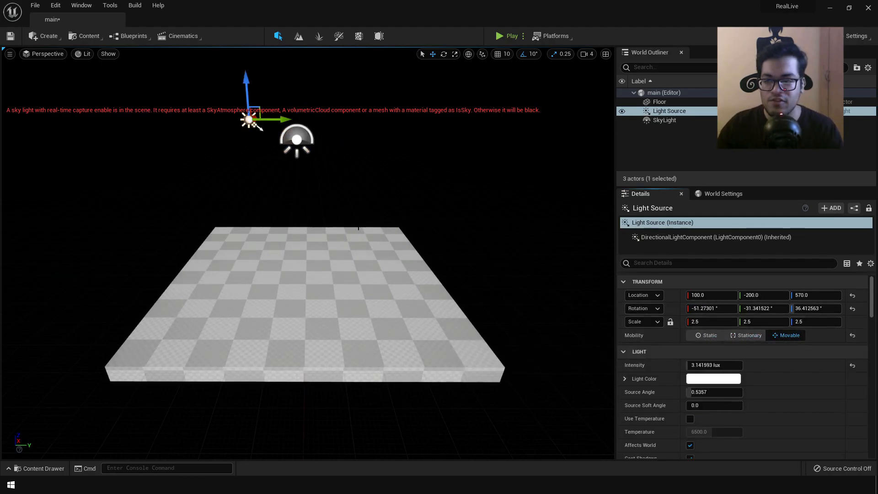
scroll(358, 227, down, 2)
scroll(359, 227, up, 1)
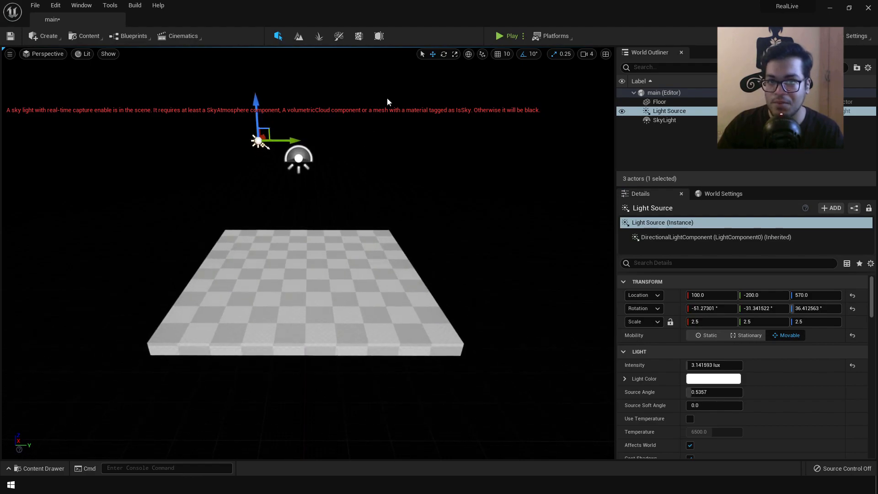
click(421, 55)
scroll(391, 253, down, 2)
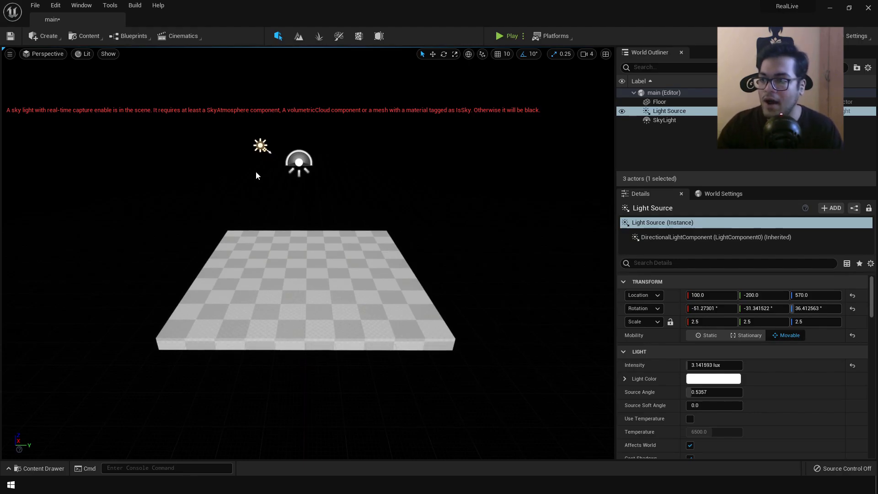
Add a Sky Atmosphere actor to the level and look at the sky above the floor
click(56, 36)
mouse_move(77, 59)
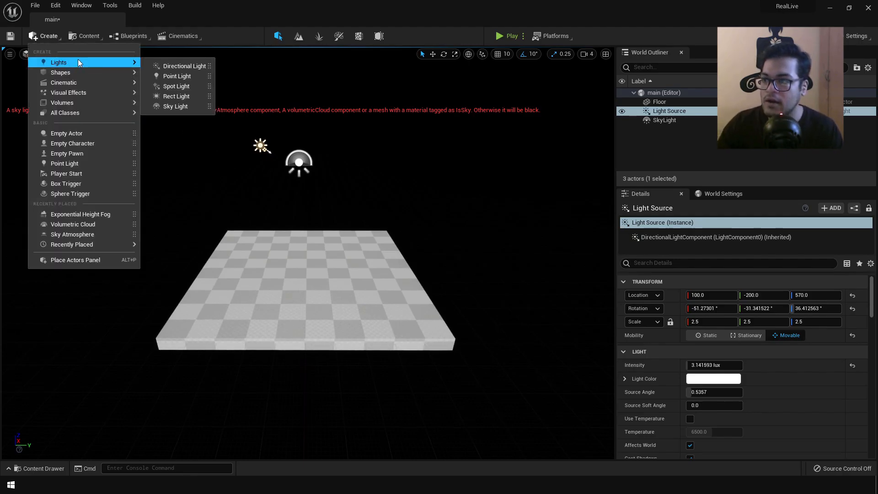
mouse_move(92, 91)
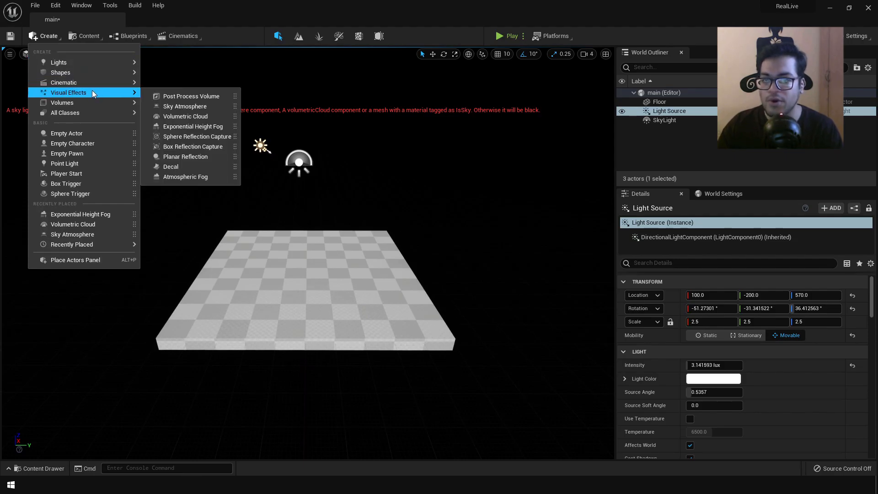
click(214, 109)
right_drag(215, 110, 567, 51)
right_drag(333, 301, 322, 266)
right_drag(374, 314, 463, 141)
right_drag(495, 166, 296, 185)
Turn the Light Source's Atmosphere Sun Light option off and back on to compare the sky
click(303, 199)
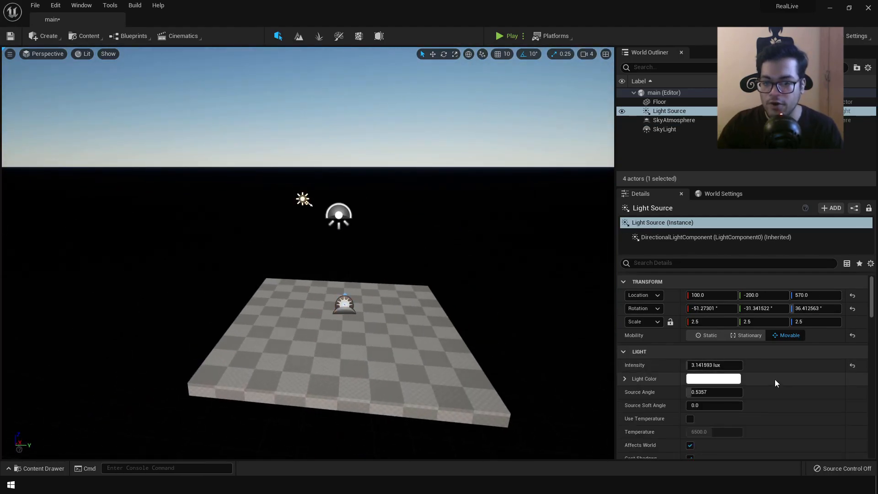
scroll(774, 380, down, 5)
scroll(774, 379, down, 10)
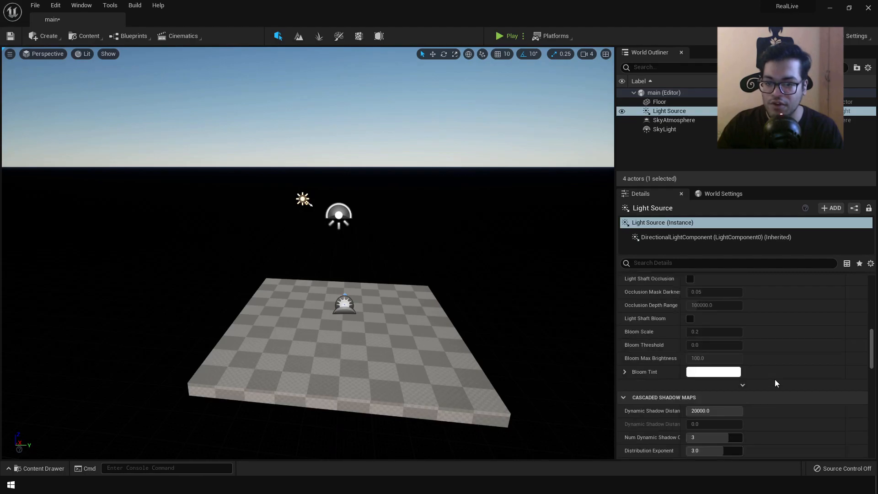
scroll(774, 379, down, 6)
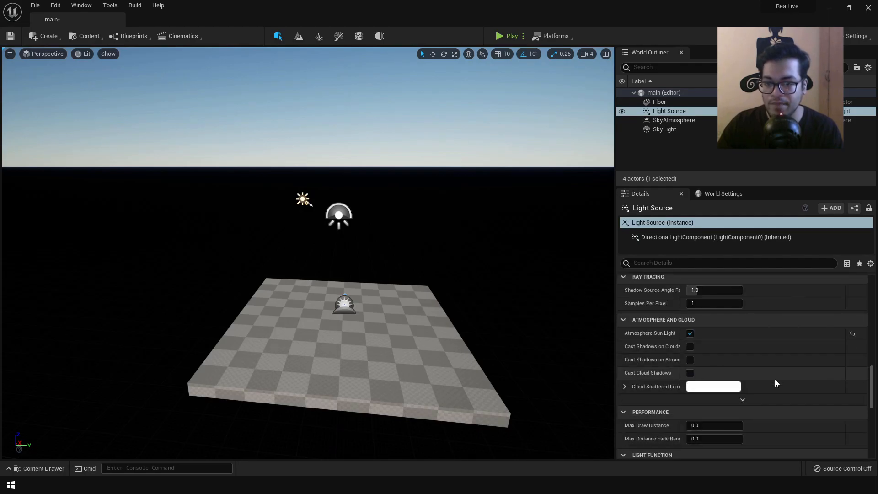
click(690, 332)
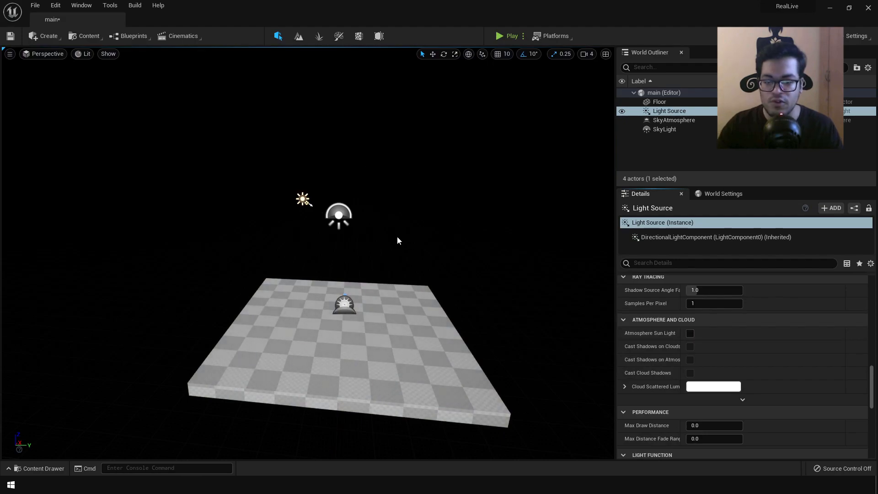
click(689, 334)
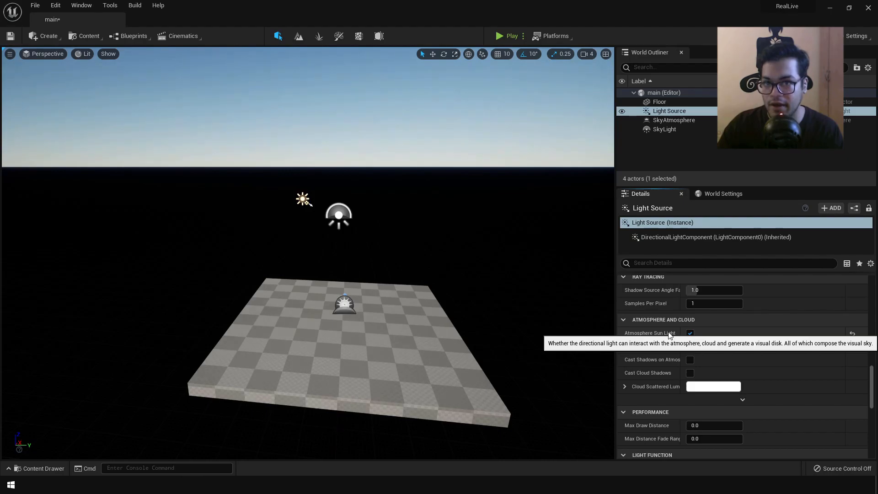
Change the sun's direction interactively in the viewport and check the sky and floor lighting
right_drag(435, 304, 416, 278)
key(ctrl+l)
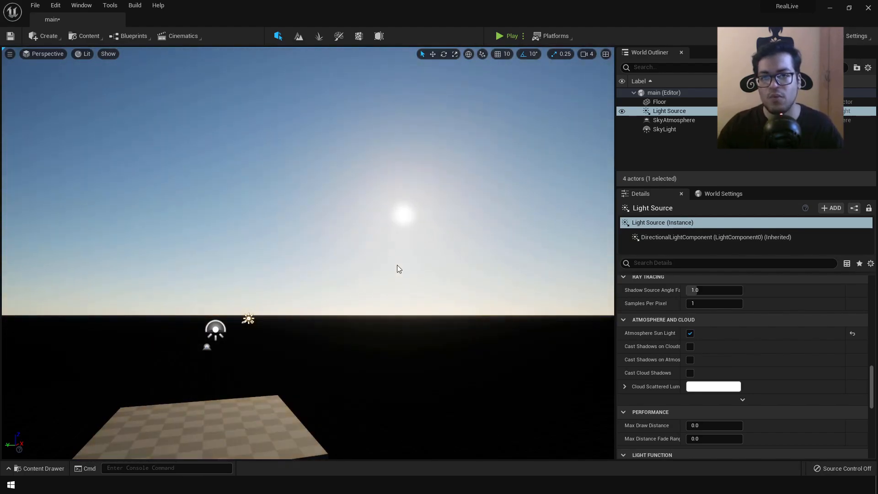
right_drag(397, 265, 114, 316)
key(w)
key(d)
key(s)
key(w)
right_drag(348, 235, 348, 192)
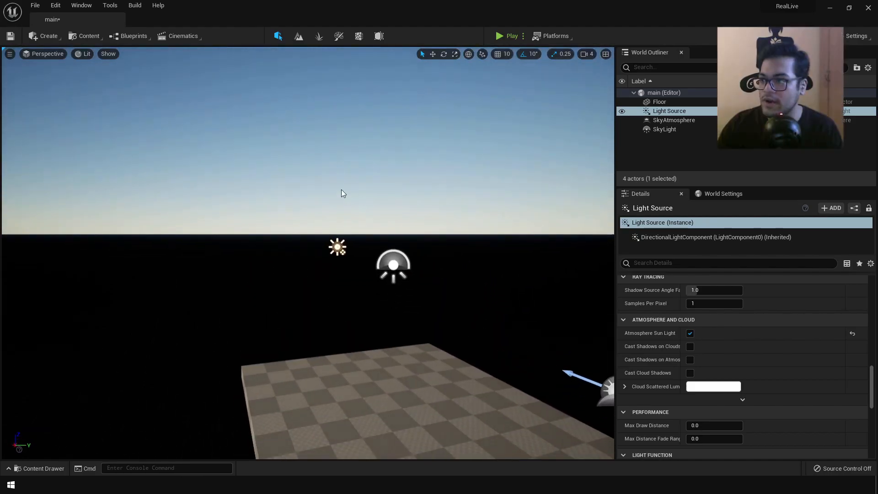
Add a Volumetric Cloud actor to the level to fill the sky with clouds
click(46, 35)
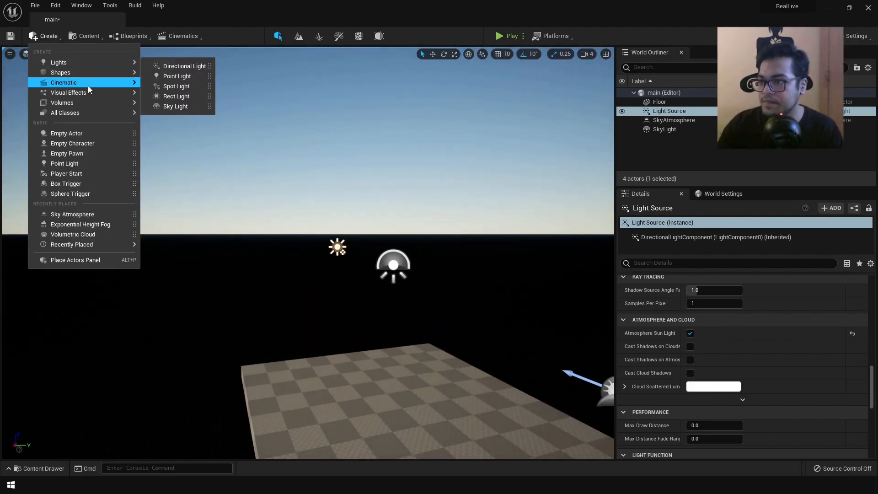
mouse_move(119, 89)
click(186, 117)
right_drag(201, 128, 526, 256)
Add an Exponential Height Fog actor to the level to fill in the black horizon
click(46, 36)
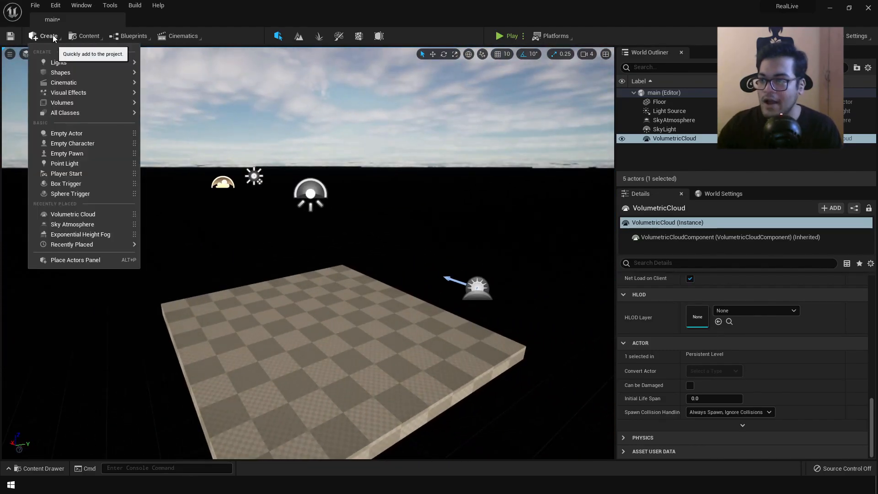
mouse_move(84, 94)
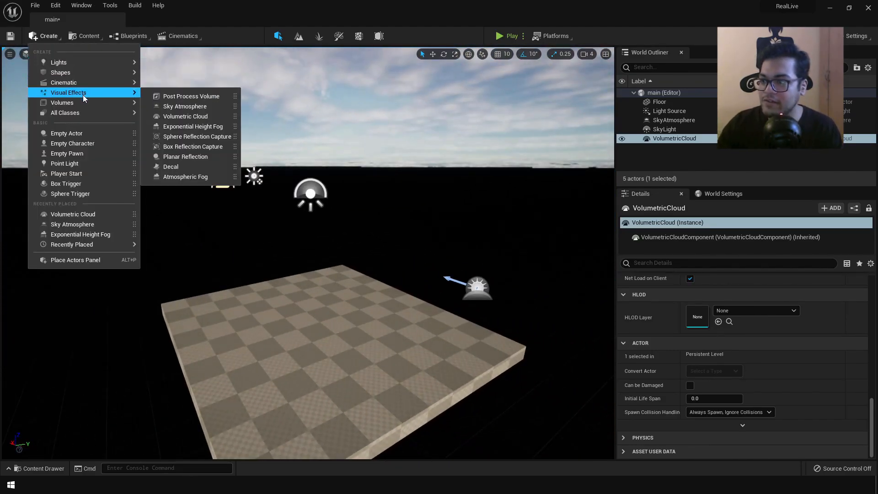
click(201, 127)
right_drag(307, 252, 575, 341)
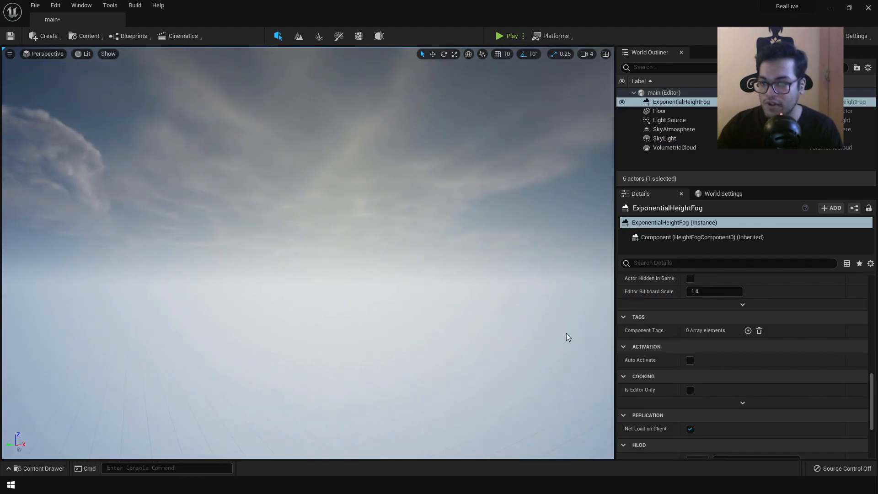
Readjust the sun's direction in the foggy scene and bring the whole floor and the light actors back into view
key(f)
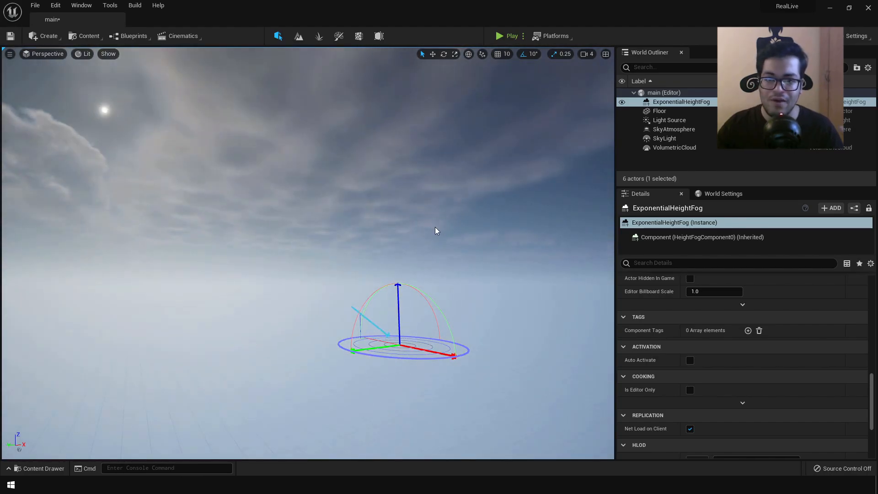
right_drag(435, 230, 389, 211)
right_drag(536, 197, 562, 215)
key(s)
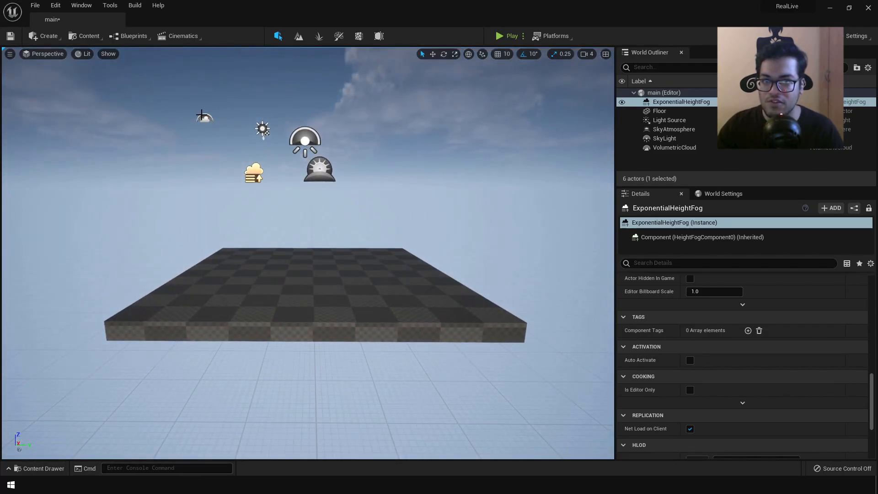
Select the cloud, directional light, SkyLight, SkyAtmosphere and height fog actors together and move them down below the floor
click(254, 173)
ctrl+click(260, 129)
ctrl+click(304, 140)
ctrl+click(319, 169)
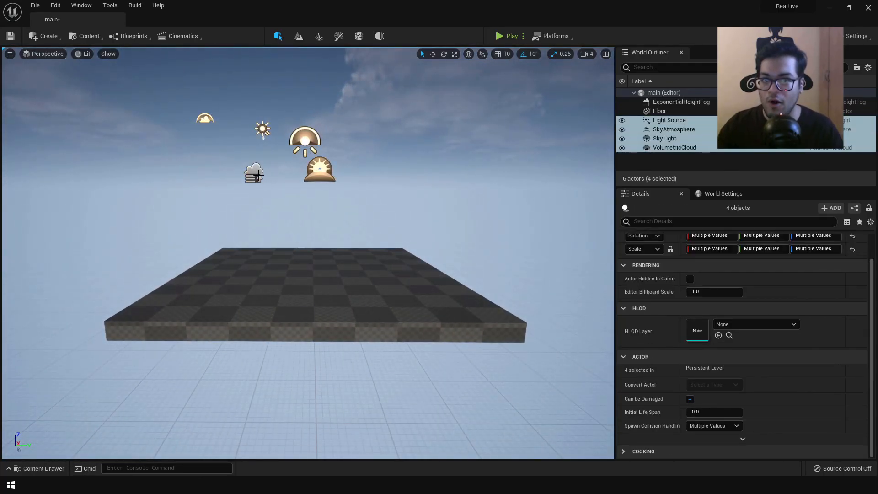
ctrl+click(261, 174)
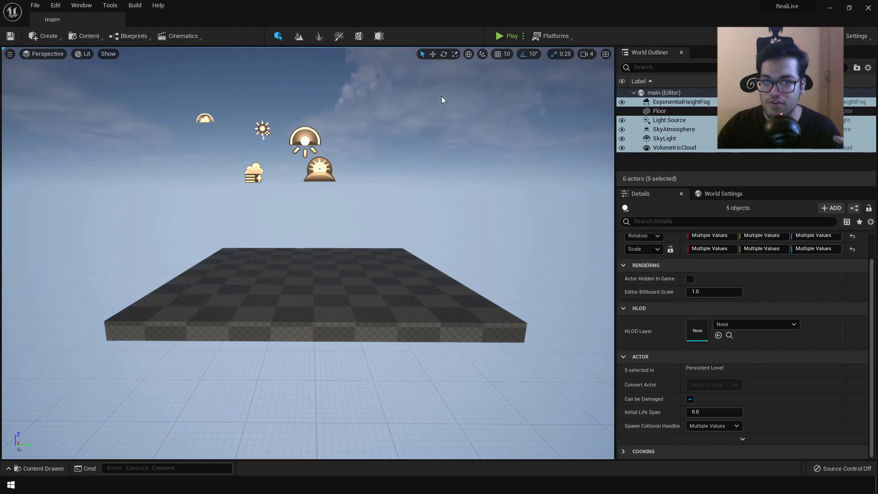
click(432, 54)
drag(260, 143, 265, 359)
Open Quixel Bridge from the project's Content folder to add Megascans assets
key(w)
right_drag(328, 307, 328, 320)
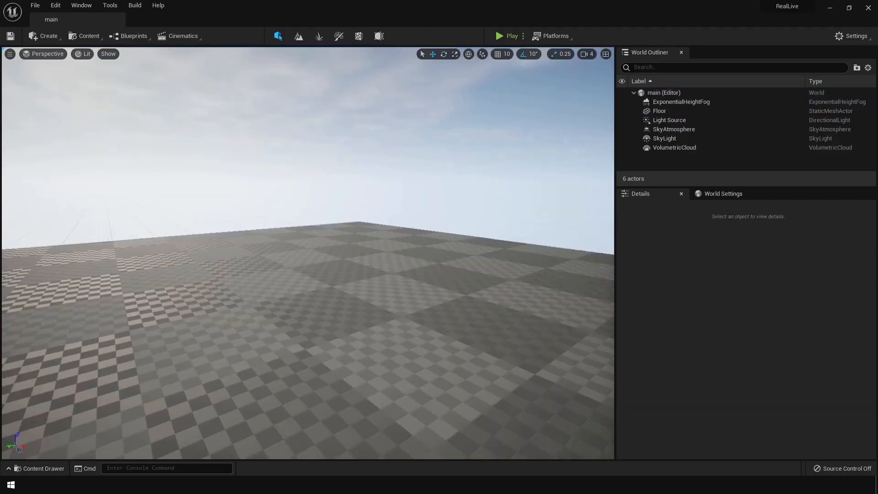
key(s)
right_drag(307, 253, 307, 253)
key(w)
right_drag(330, 290, 330, 290)
key(ctrl+space)
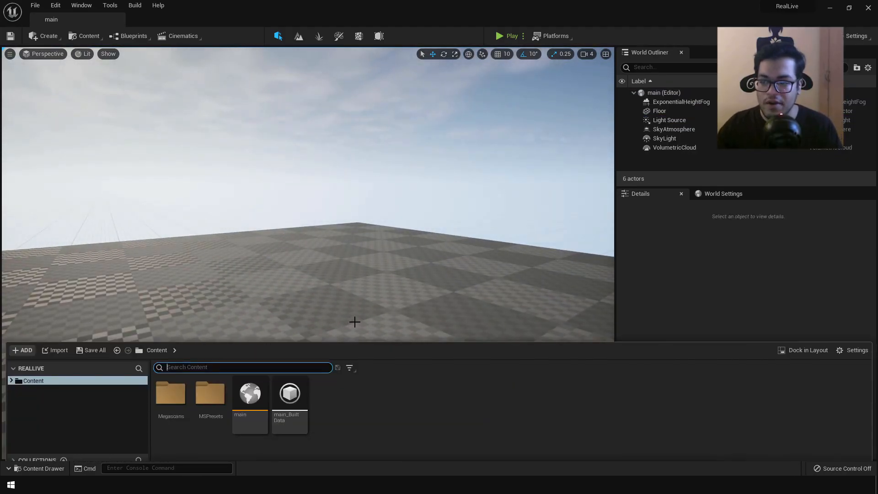
right_click(419, 410)
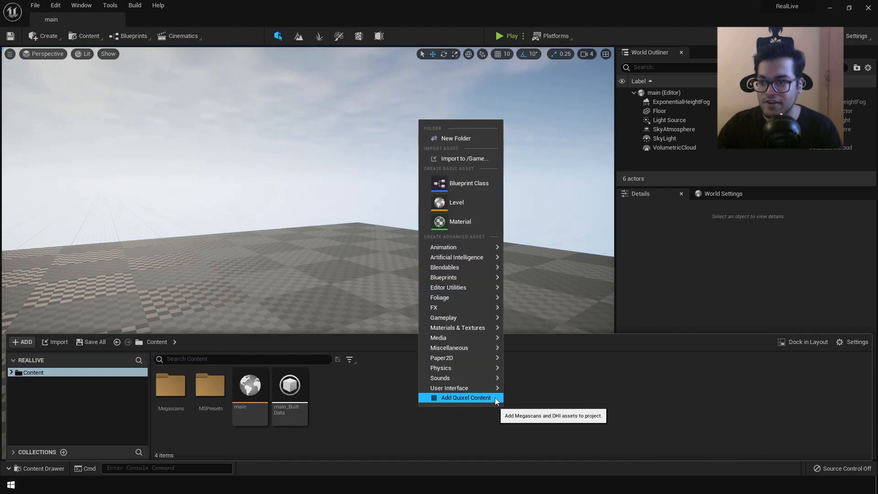
click(466, 398)
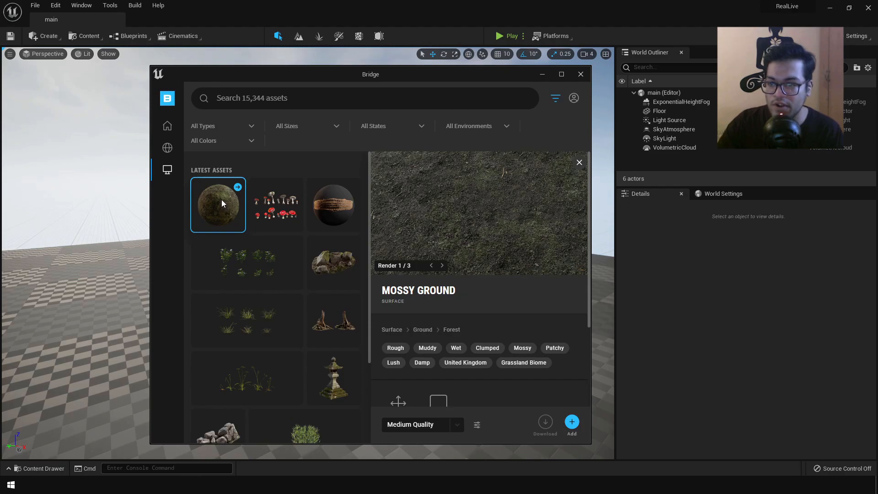
Examine the downloaded spotted red mushrooms, tree roots and Ribbon Grass assets in Bridge
click(273, 204)
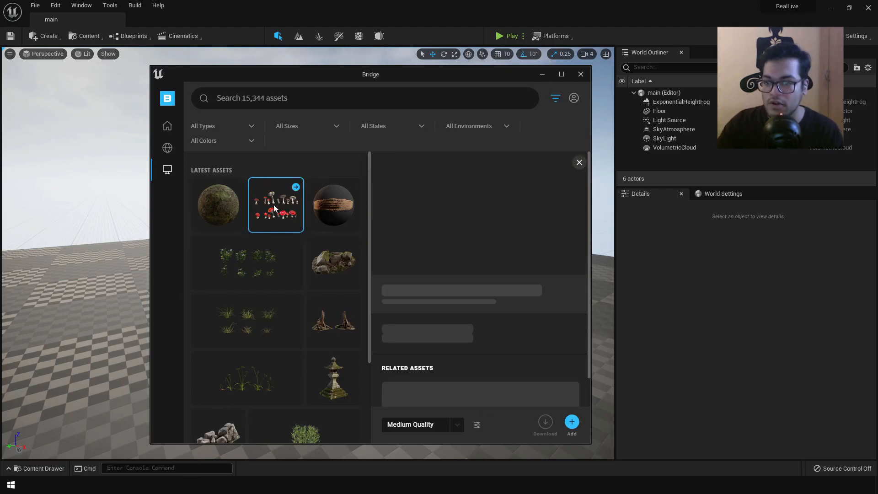
click(343, 315)
click(259, 326)
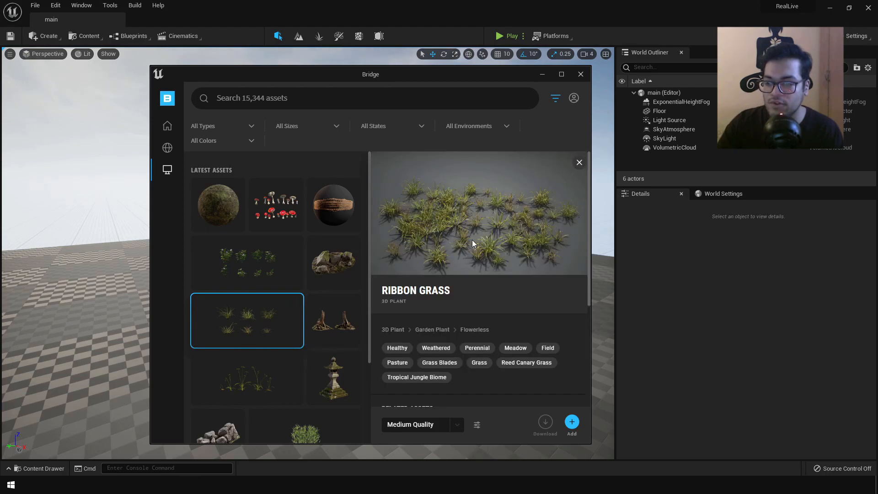
Add the Ribbon Grass asset to the project and open the Megascans folder in the project content
click(572, 421)
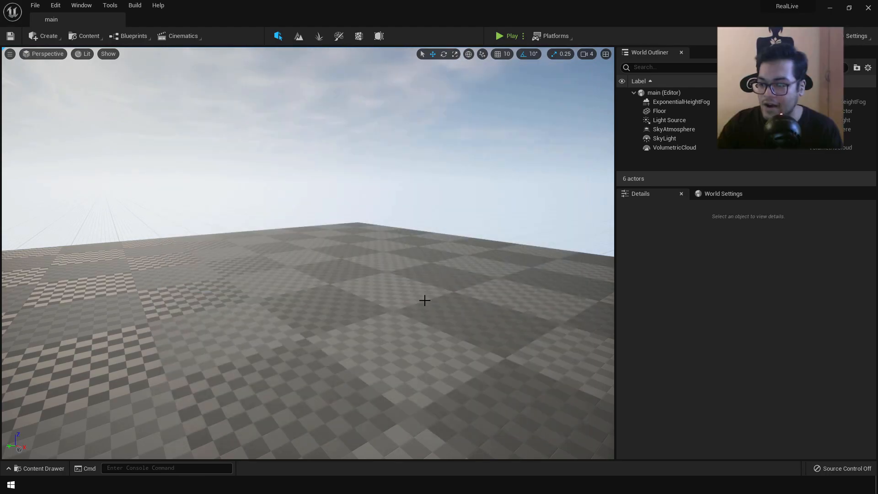
key(ctrl+space)
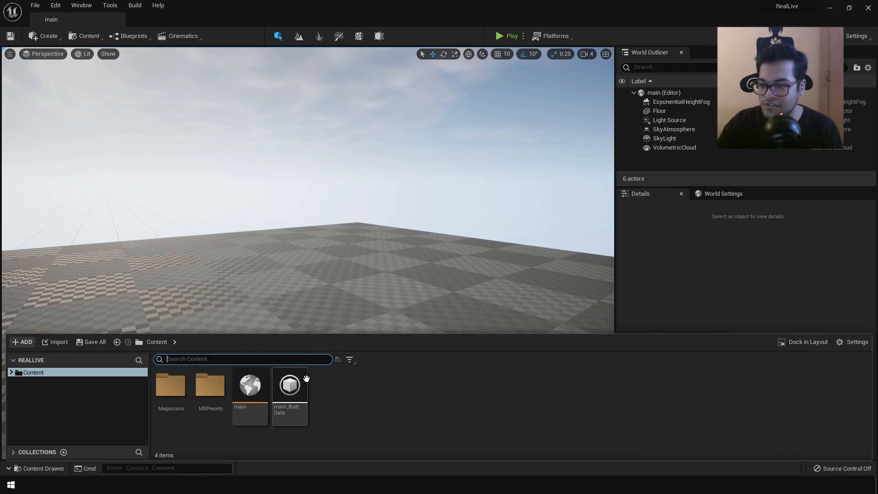
double_click(162, 401)
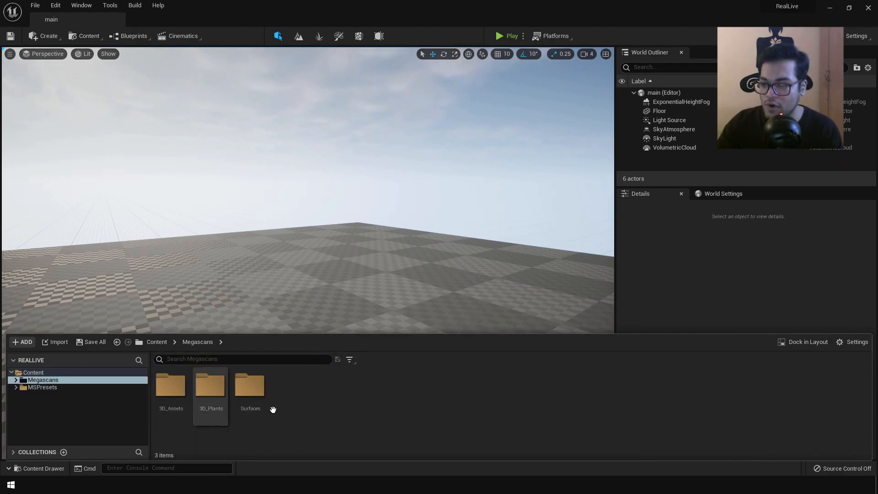
Assign the mossy ground material instance MI_Mossy_Ground_2x2_M_umilae2n_2K to the floor
click(310, 299)
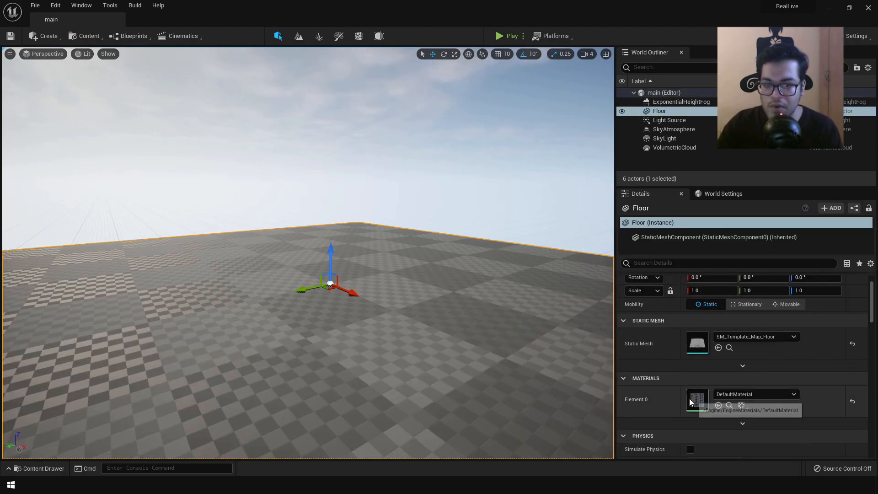
click(744, 394)
scroll(762, 333, down, 3)
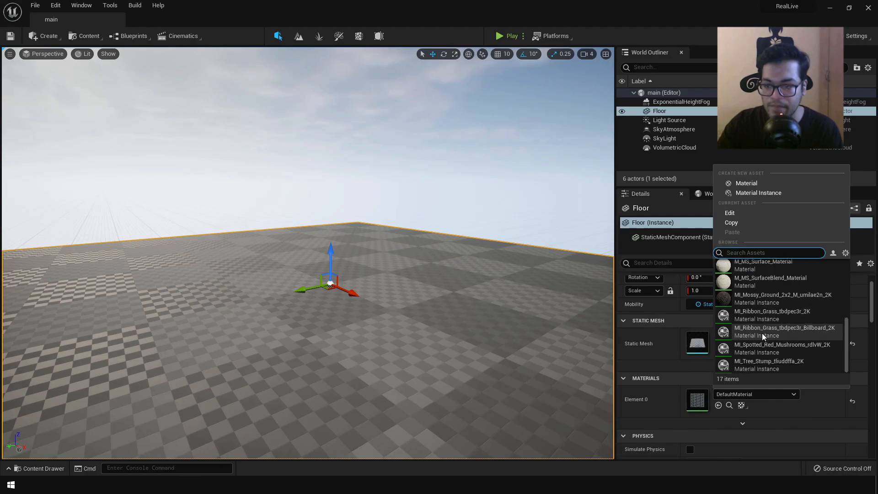
click(764, 298)
Place the Megascans tree stump from the 3D_Assets folder on the mossy floor and adjust its position
mouse_move(370, 361)
right_down()
mouse_move(338, 361)
mouse_move(302, 434)
mouse_move(339, 425)
mouse_move(308, 456)
mouse_move(348, 427)
mouse_move(339, 430)
mouse_move(354, 354)
right_up()
key(ctrl+space)
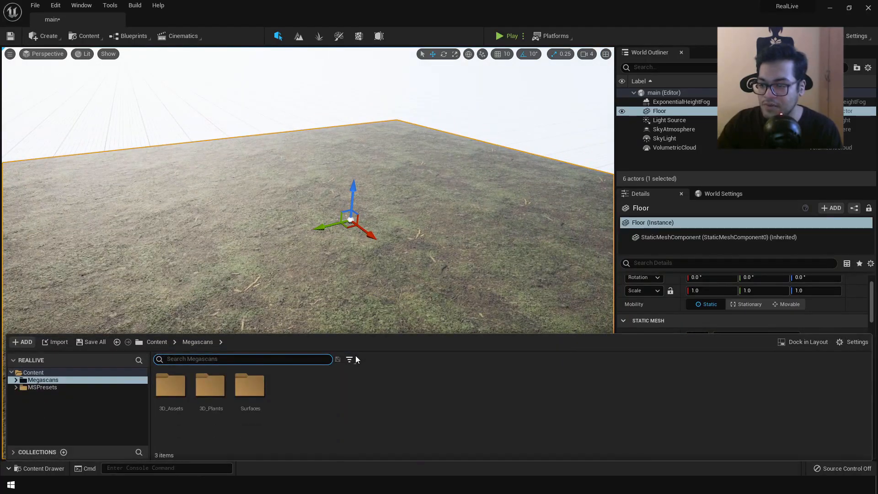
double_click(172, 395)
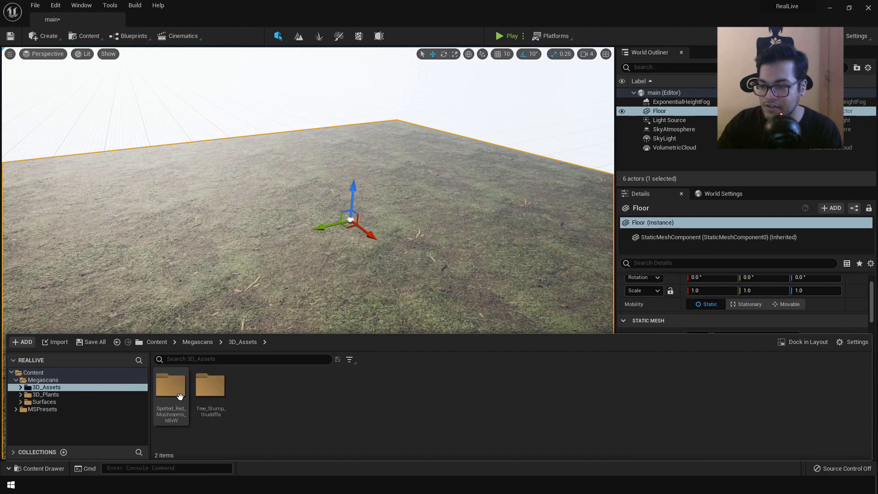
double_click(211, 395)
drag(211, 394, 341, 281)
right_drag(309, 314, 151, 293)
drag(290, 261, 340, 286)
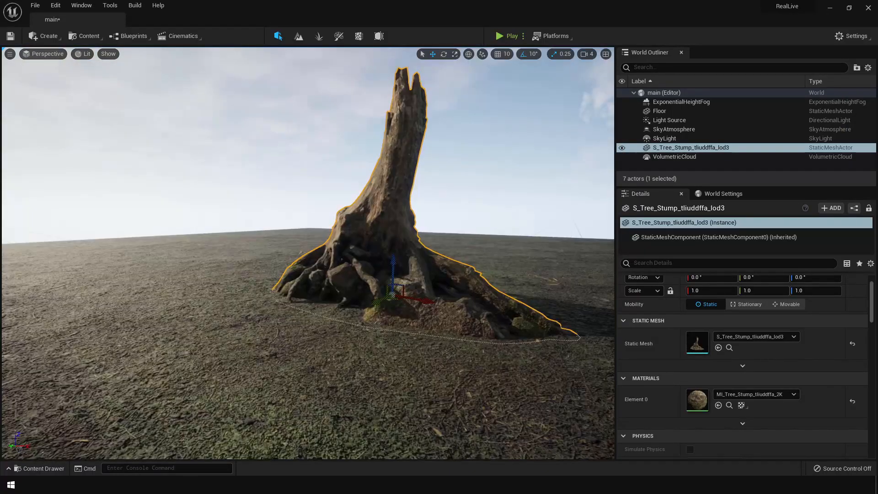
Add a Post Process Volume on the open floor facing the sun and move it down to ground level
right_drag(308, 252, 411, 253)
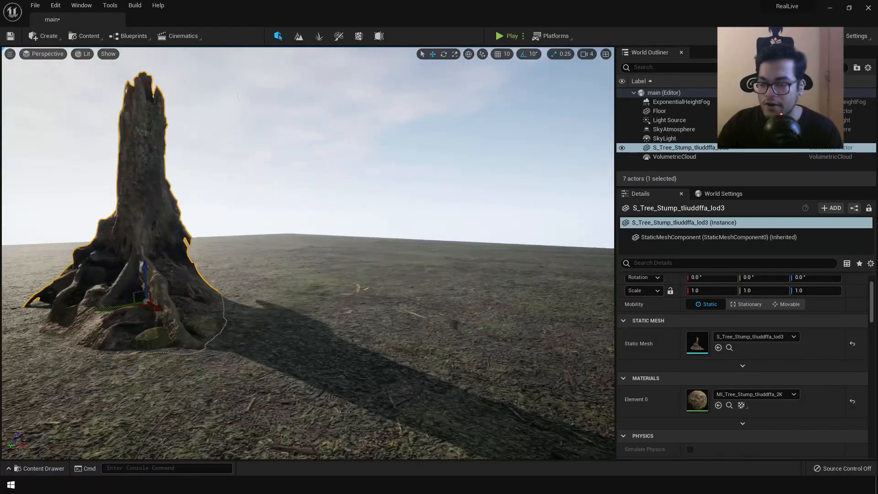
right_drag(366, 158, 412, 158)
click(421, 55)
right_drag(396, 240, 530, 240)
right_drag(307, 253, 182, 206)
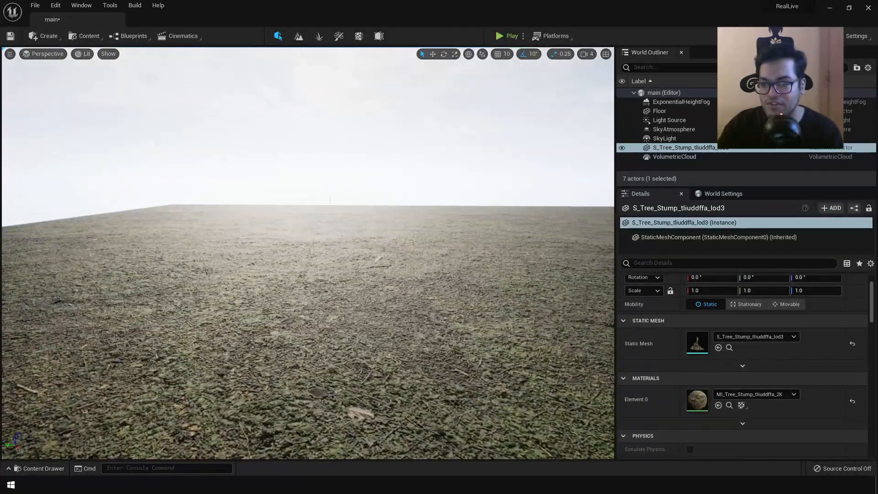
right_drag(307, 253, 295, 200)
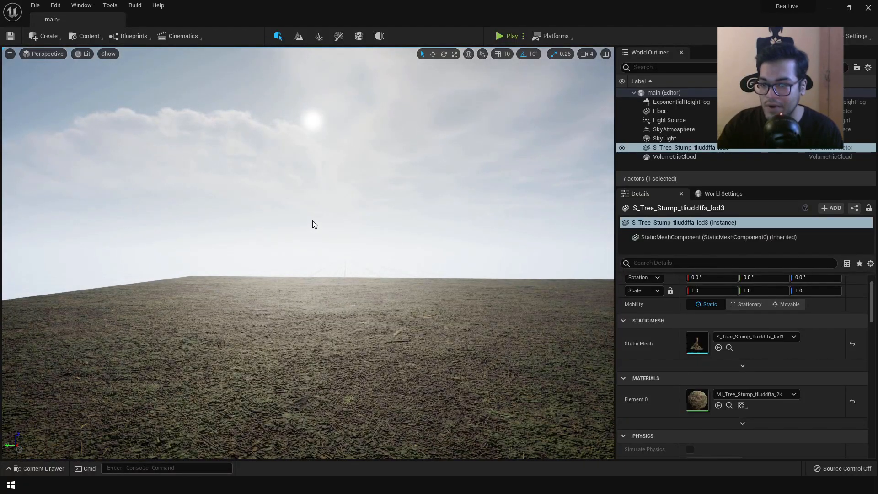
click(60, 37)
mouse_move(81, 85)
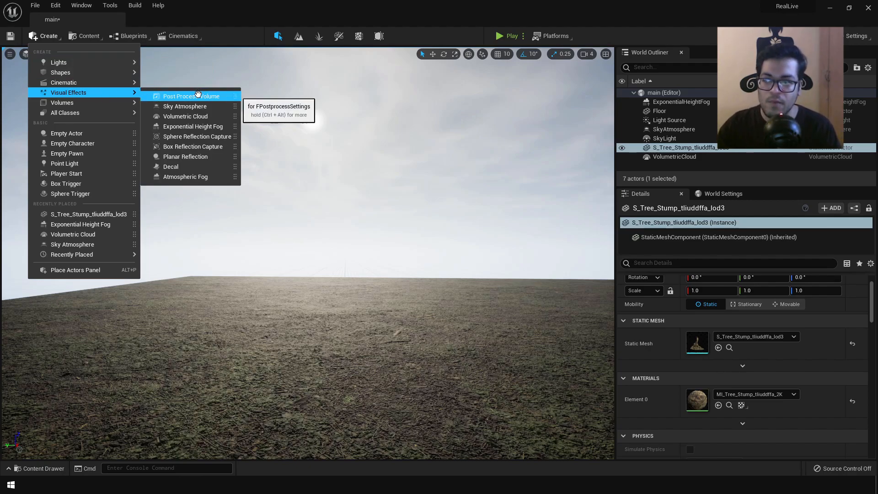
click(197, 95)
key(w)
drag(308, 222, 307, 308)
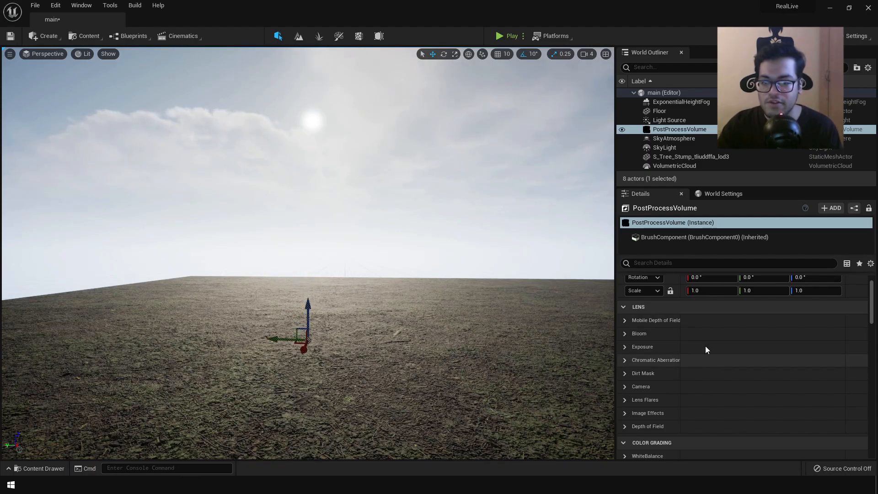
Enable Infinite Extent (Unbound) on the Post Process Volume
click(688, 263)
text(infi)
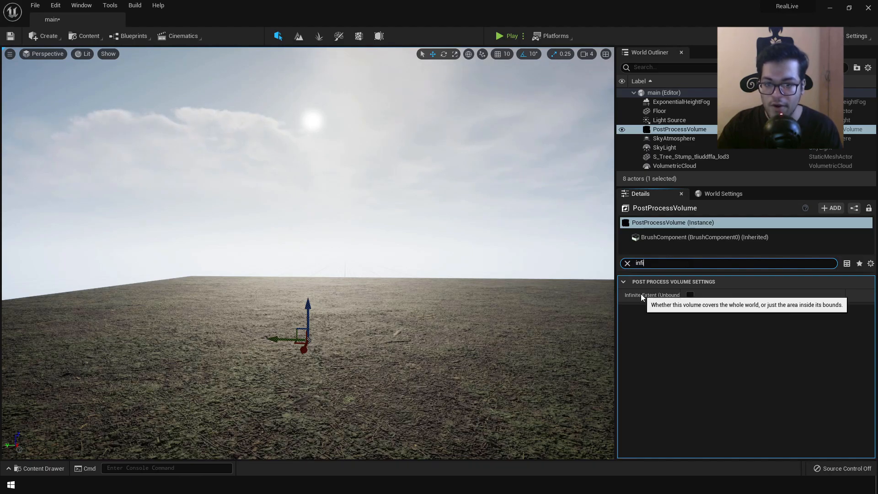
click(692, 297)
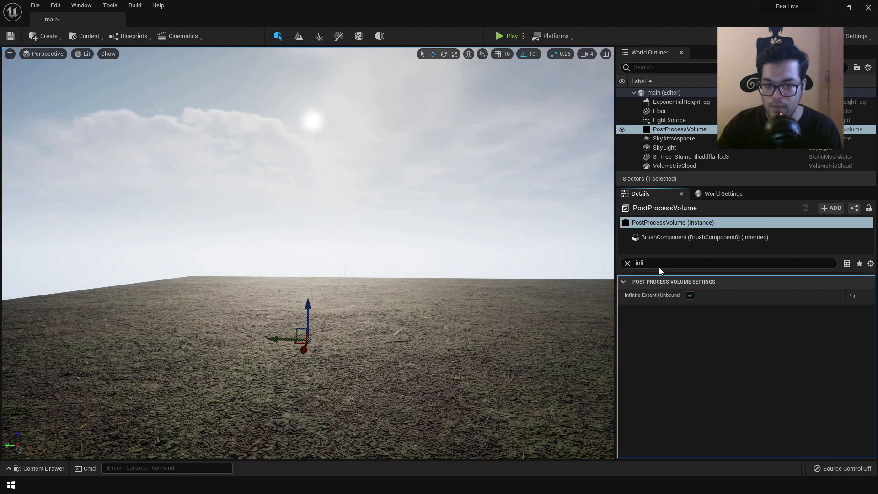
Override the Post Process Volume's exposure with Min Brightness and Max Brightness both at 1.0, and check the lighting on the floor
click(627, 263)
text(expo)
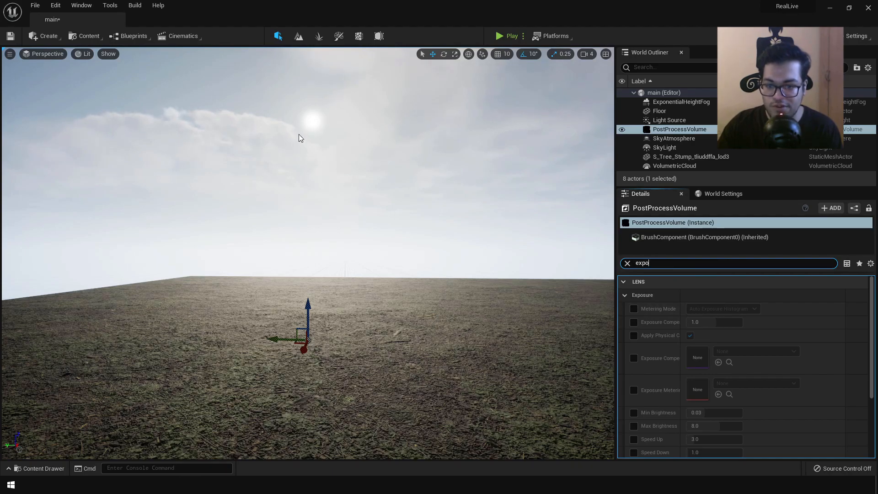
scroll(666, 377, down, 1)
click(634, 399)
click(634, 411)
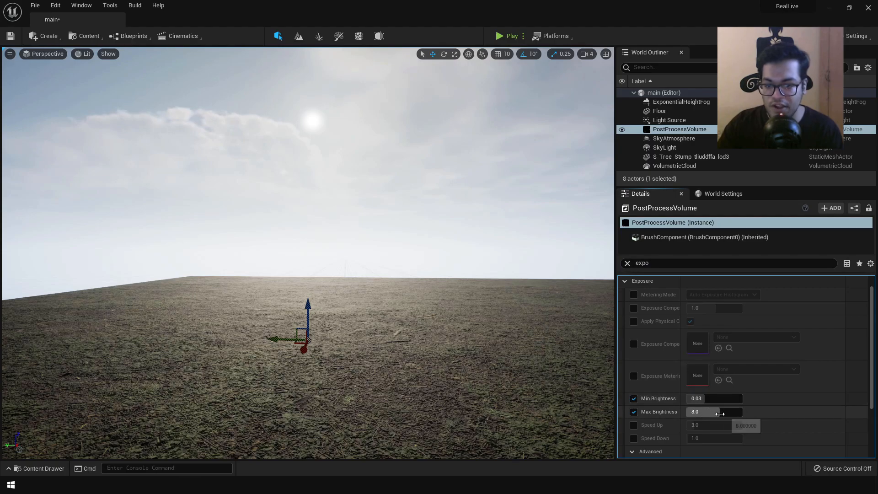
click(712, 397)
text(1)
key(Tab)
text(1)
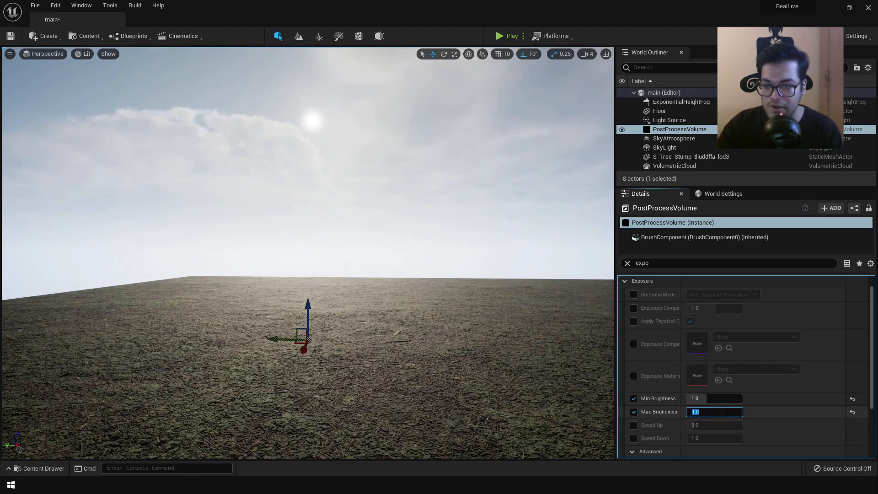
right_drag(460, 380, 460, 439)
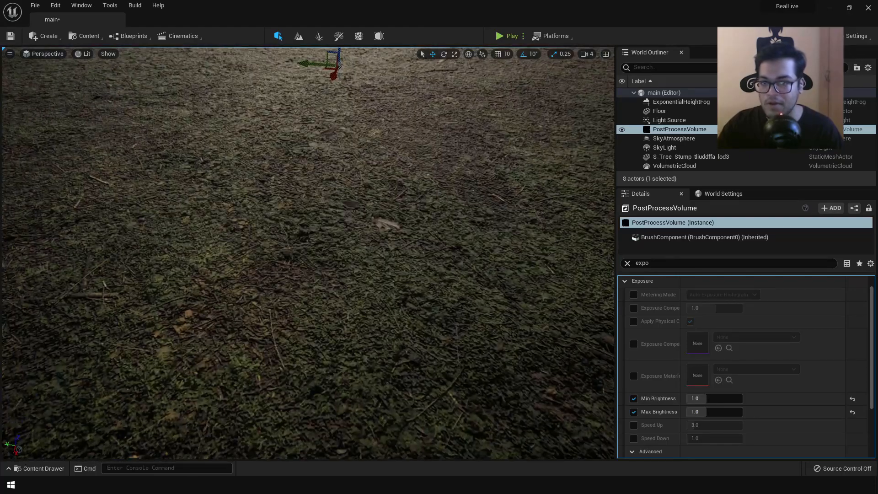
right_drag(391, 329, 391, 215)
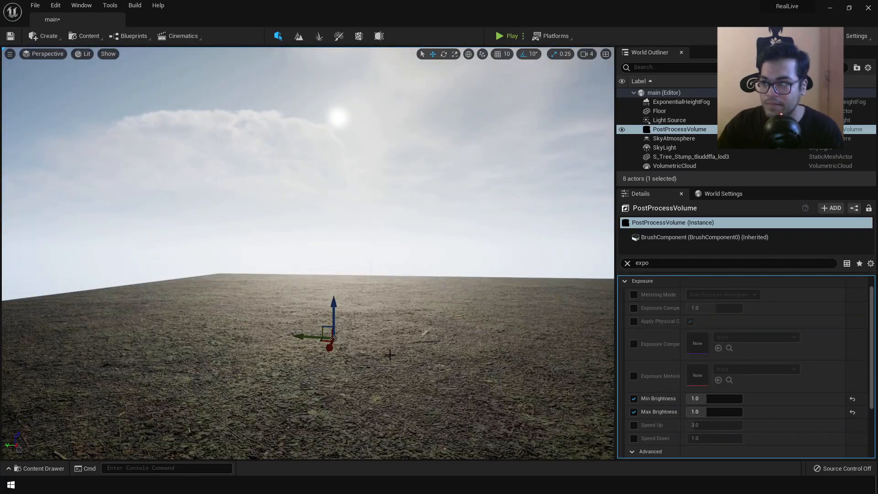
Add a Cine Camera Actor to the scene and snap it to the current view
click(48, 35)
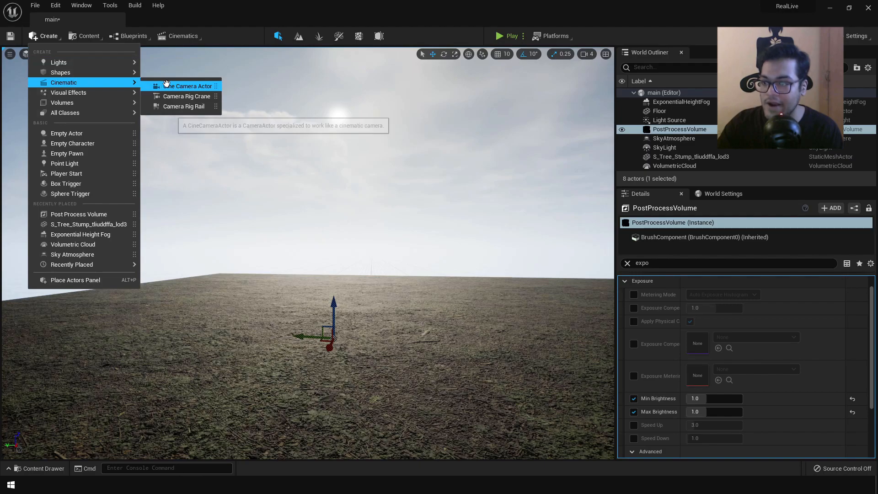
click(169, 86)
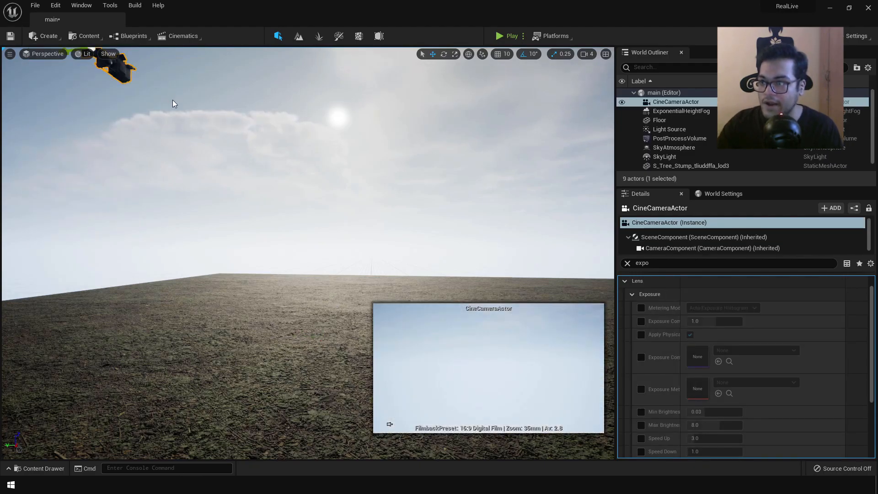
right_click(118, 79)
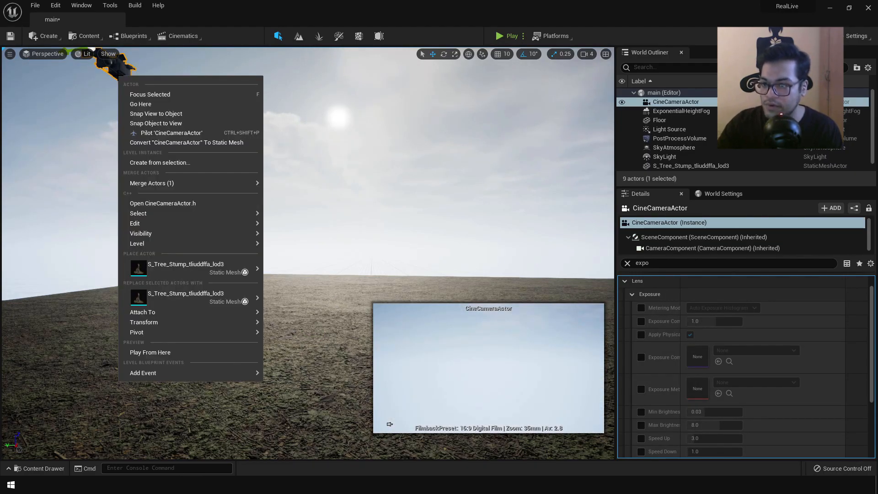
click(152, 128)
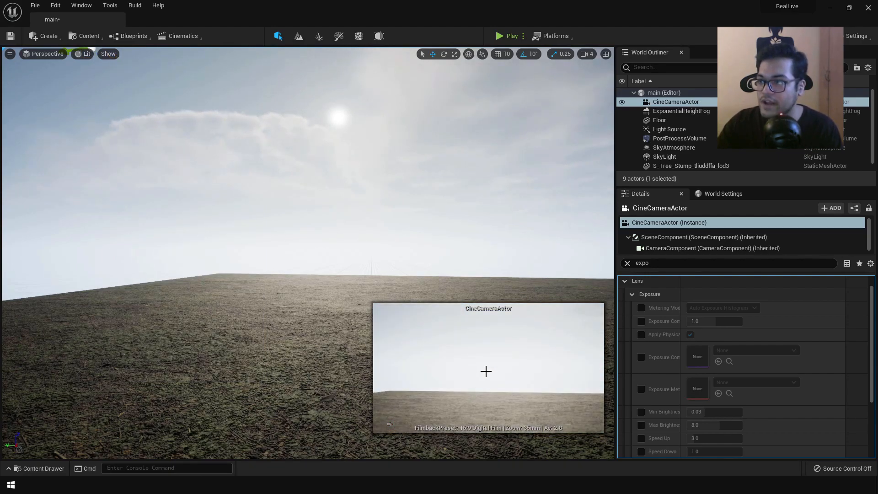
Change the viewport type to Cinematic Viewport and look through the CineCameraActor
click(48, 54)
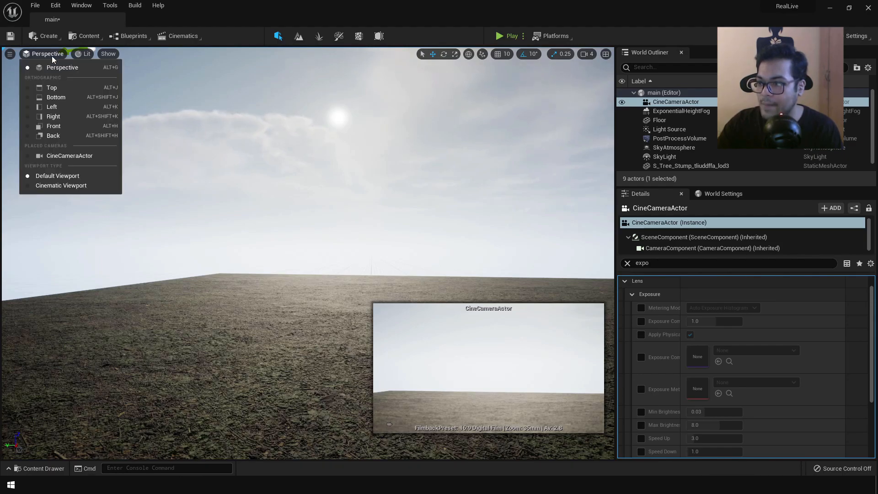
click(57, 185)
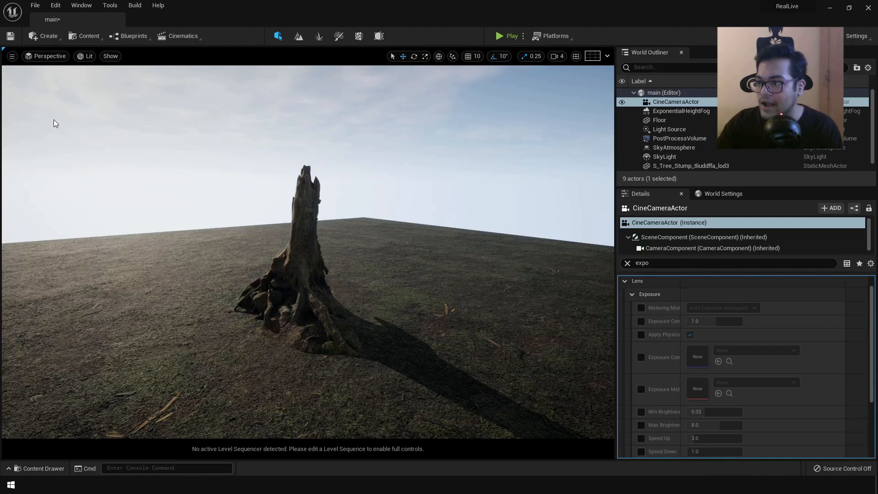
click(51, 55)
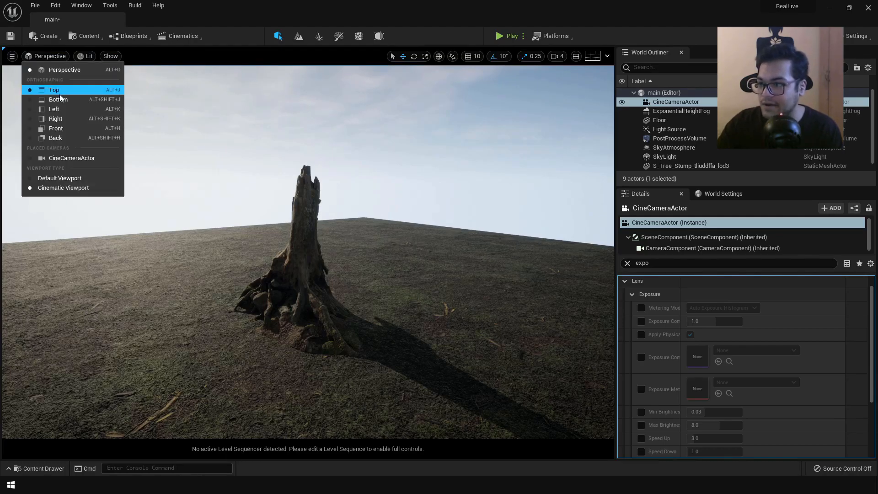
click(72, 158)
Pilot the cine camera down to a low close-up of the tree stump's roots with the horizon behind
right_drag(308, 257, 279, 189)
key(s)
key(w)
key(w)
key(s)
key(w)
key(w)
scroll(396, 292, down, 2)
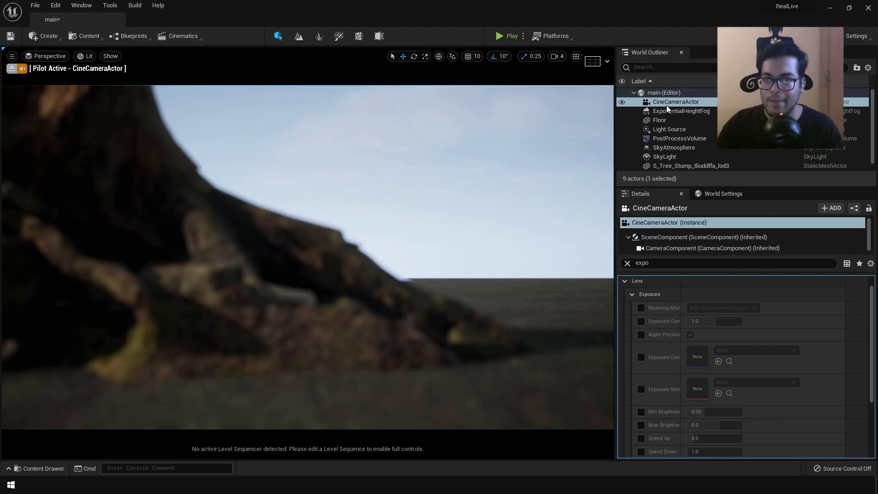
Override the CineCameraActor's exposure with Min Brightness and Max Brightness both at 1.0
click(681, 105)
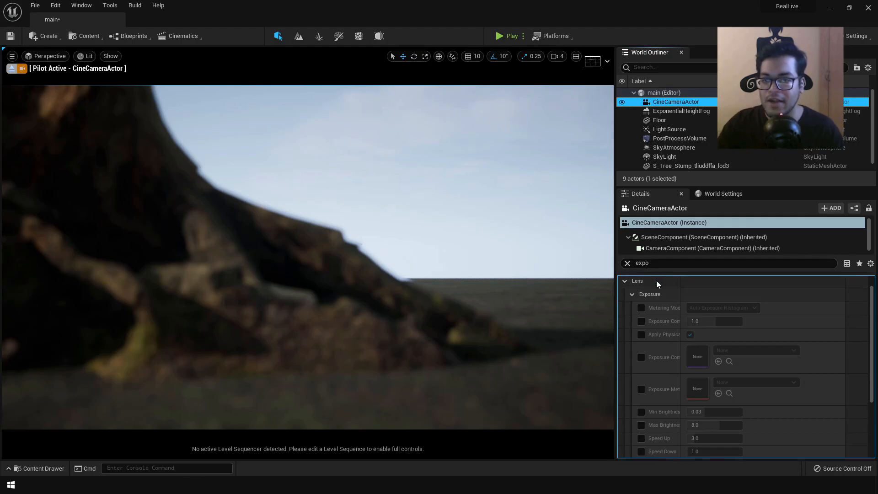
click(641, 411)
click(641, 425)
click(709, 411)
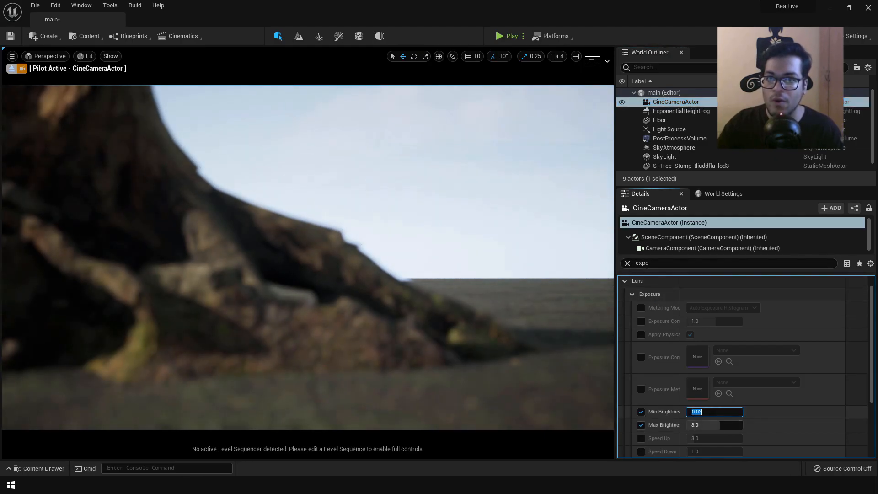
text(1)
key(Tab)
text(1)
key(Return)
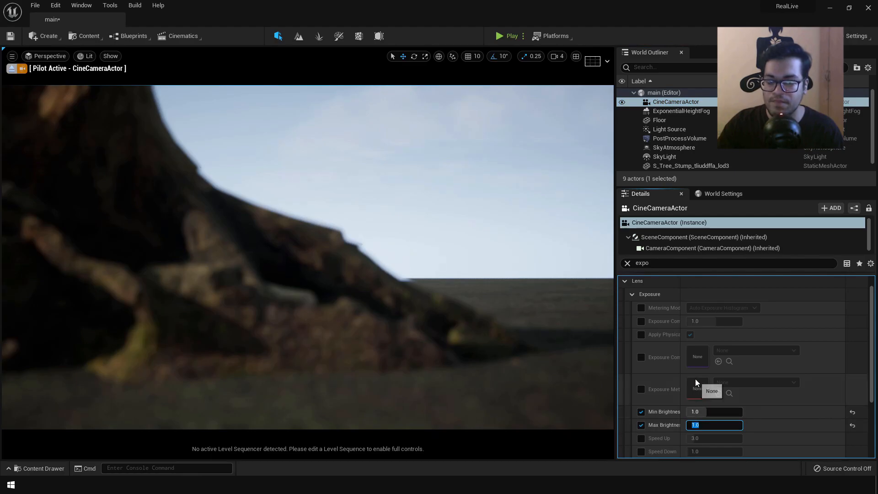
Enable the camera's Lumen overrides for global illumination method, final gather quality, reflection method and reflection quality
scroll(689, 366, down, 3)
click(668, 263)
key(BackSpace)
key(BackSpace)
key(BackSpace)
key(BackSpace)
text(lumen)
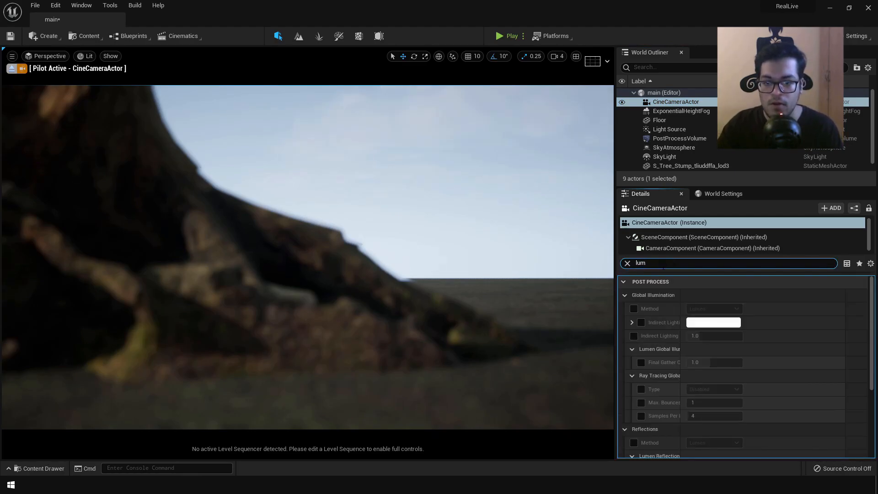
click(634, 308)
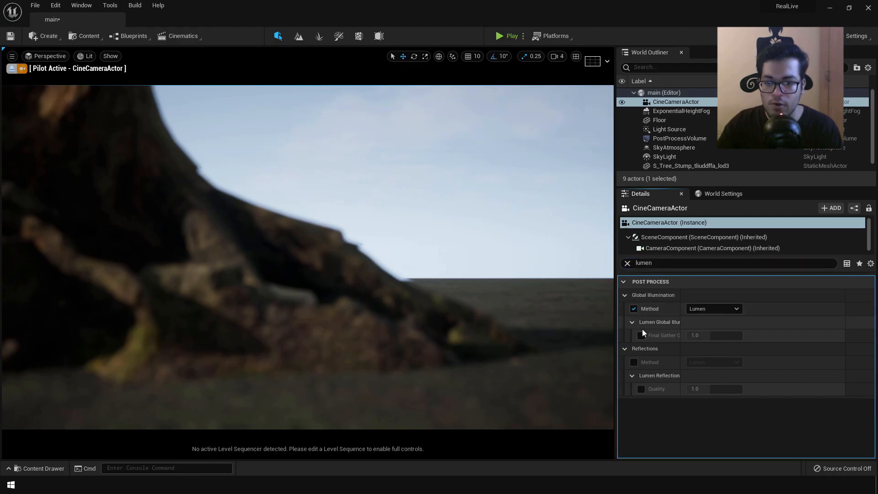
click(641, 336)
click(634, 362)
click(641, 389)
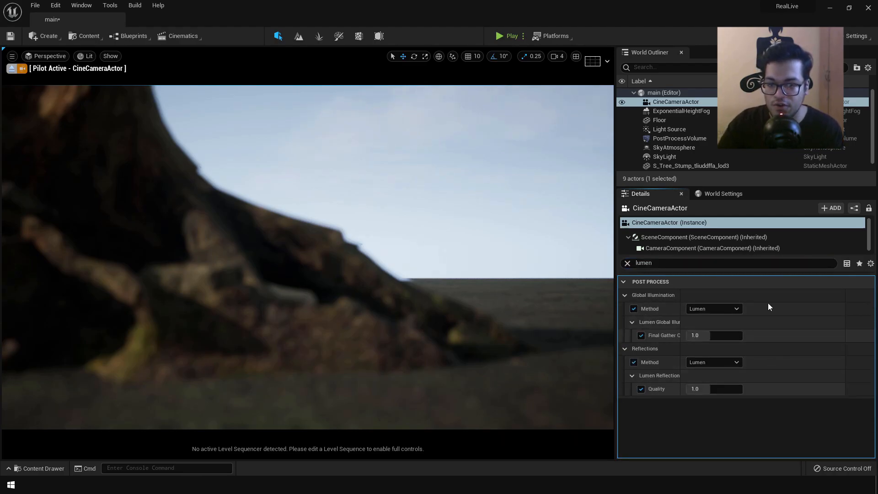
Set the CineCameraActor's focus method to Tracking and pick the tree stump as the actor to track
key(ctrl+f)
text(focus)
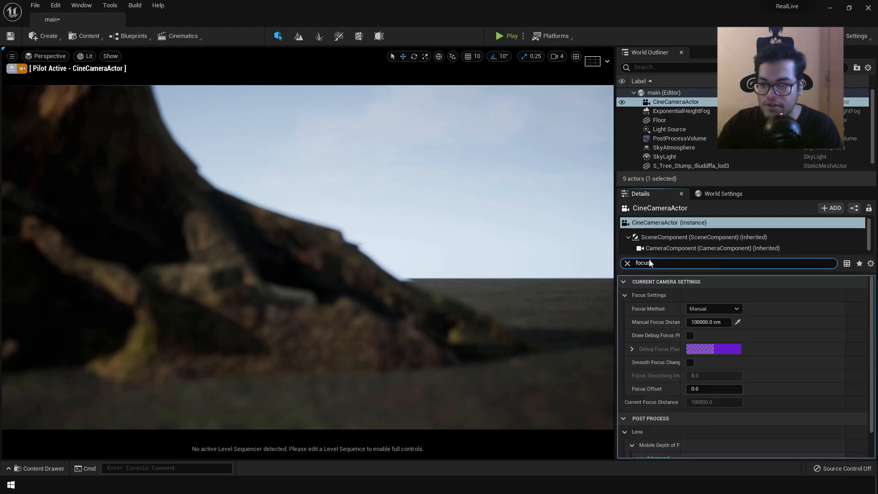
click(719, 310)
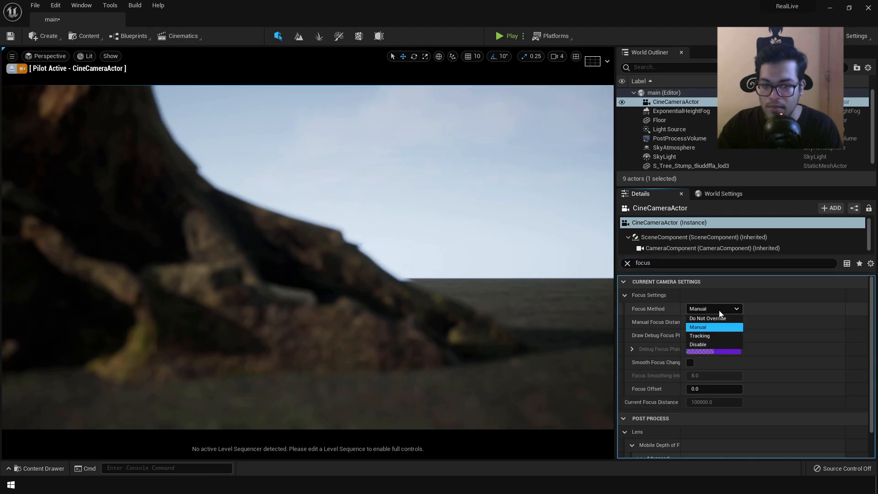
click(712, 335)
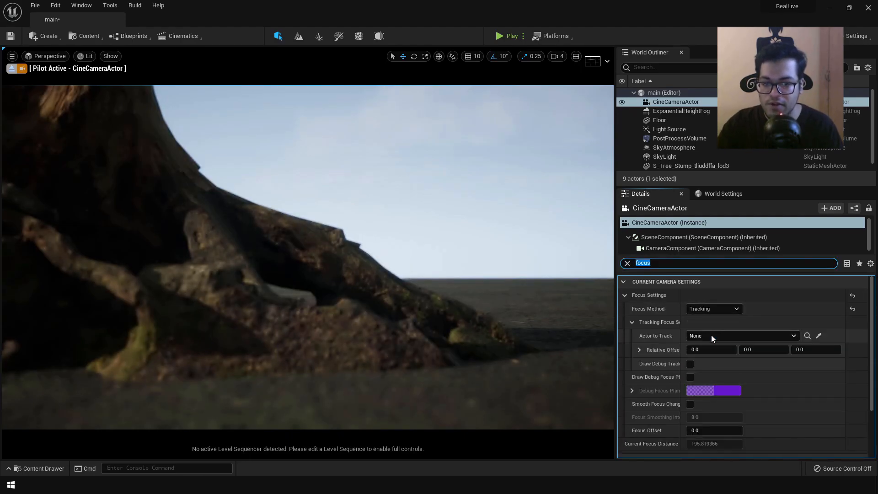
click(818, 336)
click(358, 269)
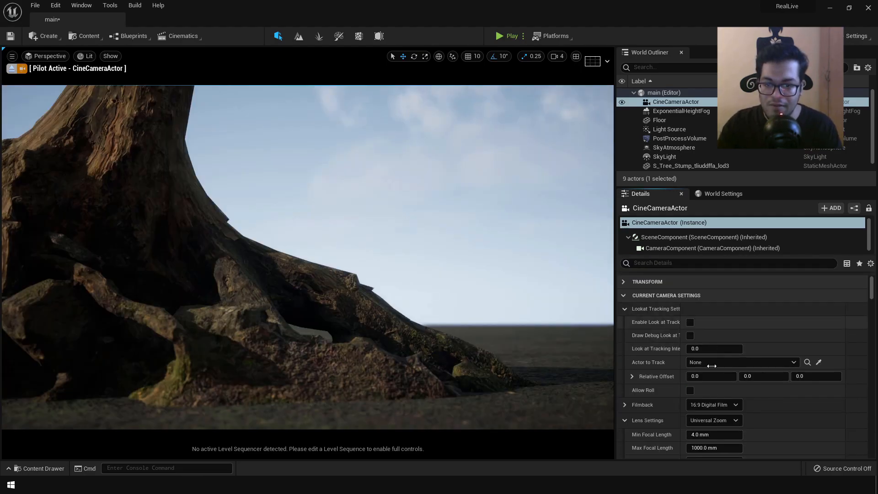
Change the cine camera's lens settings to the 105mm Prime f/2 preset
scroll(704, 378, down, 2)
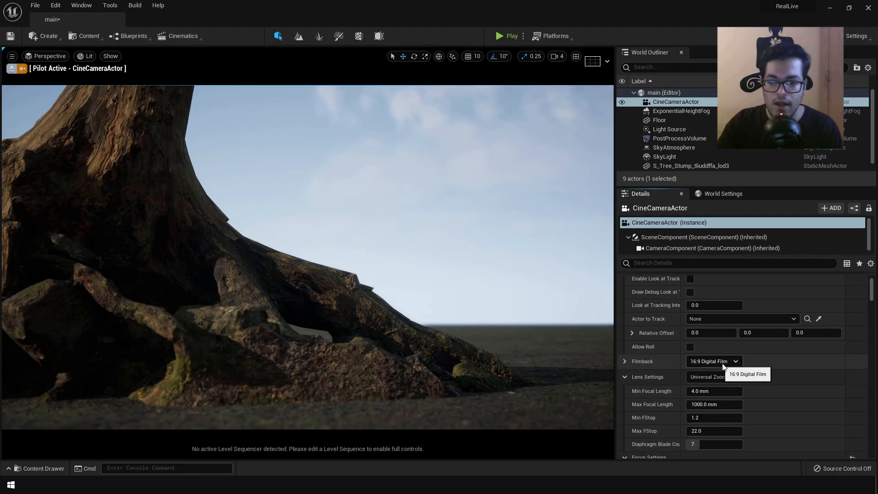
scroll(720, 362, down, 2)
click(728, 334)
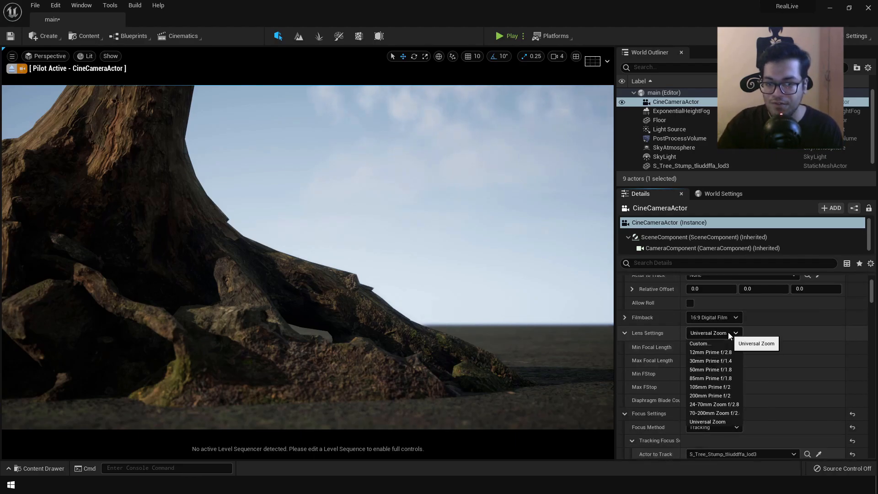
click(734, 386)
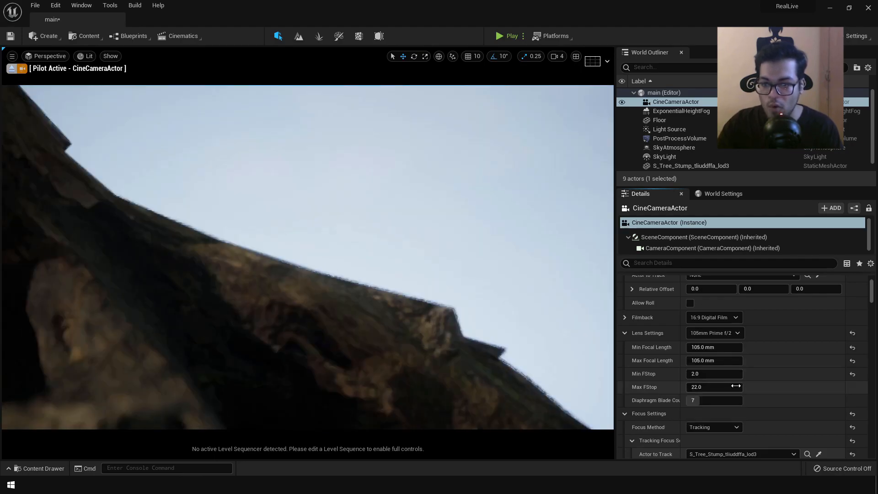
Pilot the cine camera back and tilt it to frame the stump's roots with open ground and the horizon behind
right_drag(514, 365, 516, 416)
key(s)
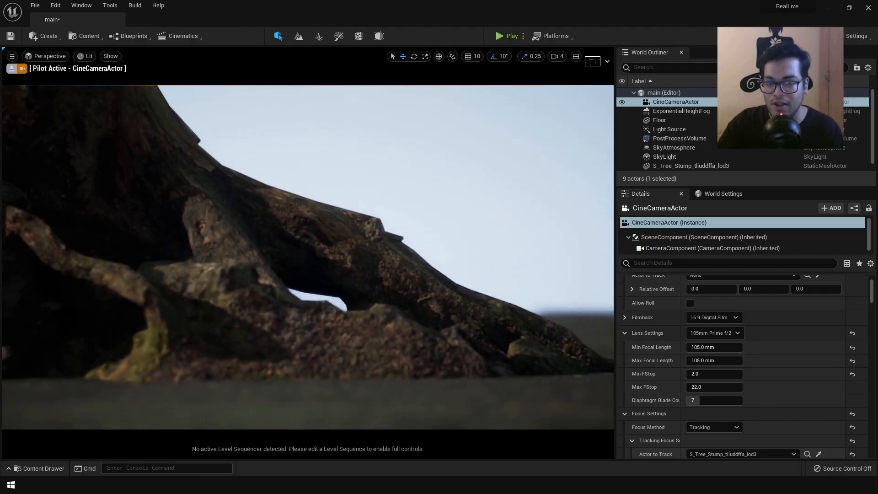
key(s)
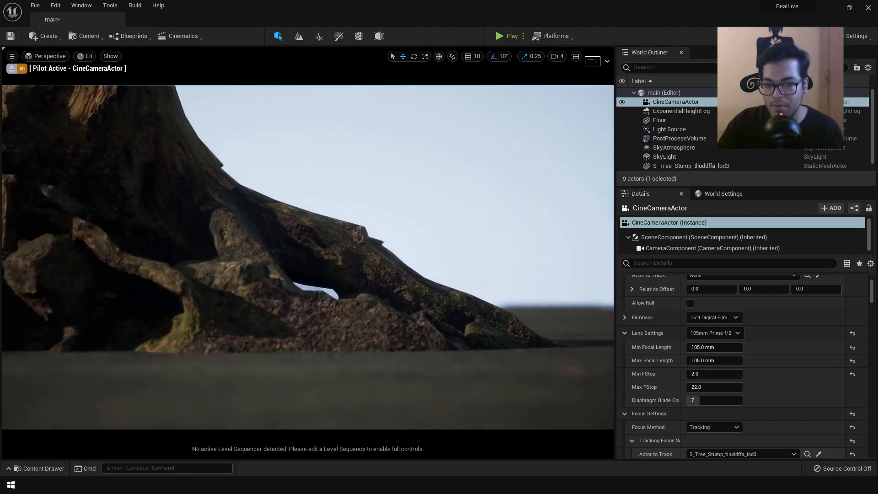
right_drag(516, 416, 522, 381)
key(w)
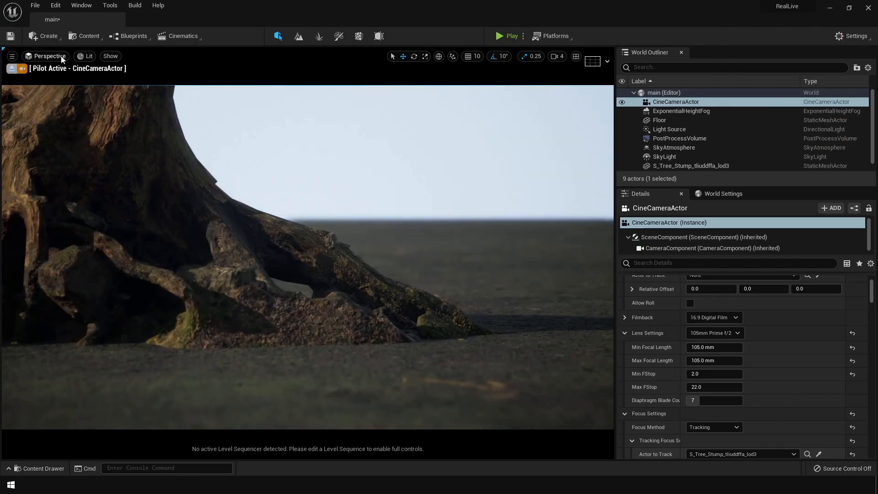
Switch the viewport back to Default Viewport and orbit to a wide view of the whole stump
click(46, 56)
click(77, 178)
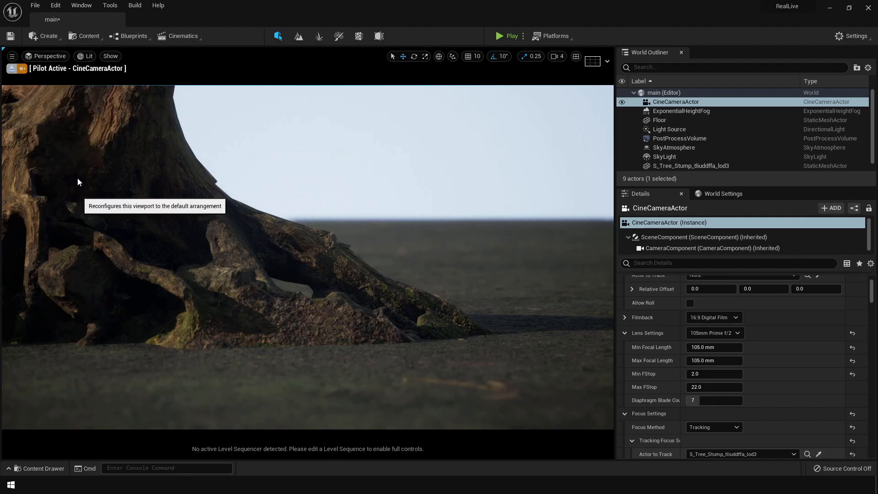
click(44, 53)
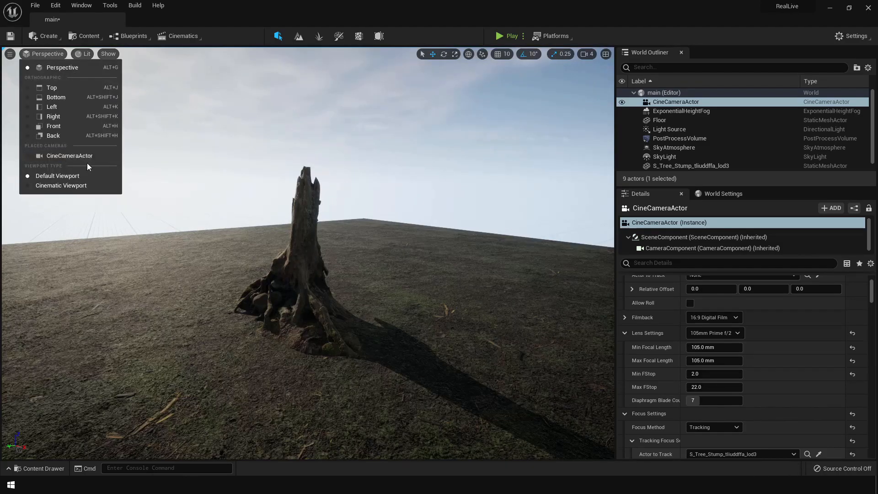
mouse_move(473, 339)
right_down()
mouse_move(393, 329)
mouse_move(320, 334)
mouse_move(375, 329)
mouse_move(256, 316)
mouse_move(297, 356)
mouse_move(467, 341)
right_up()
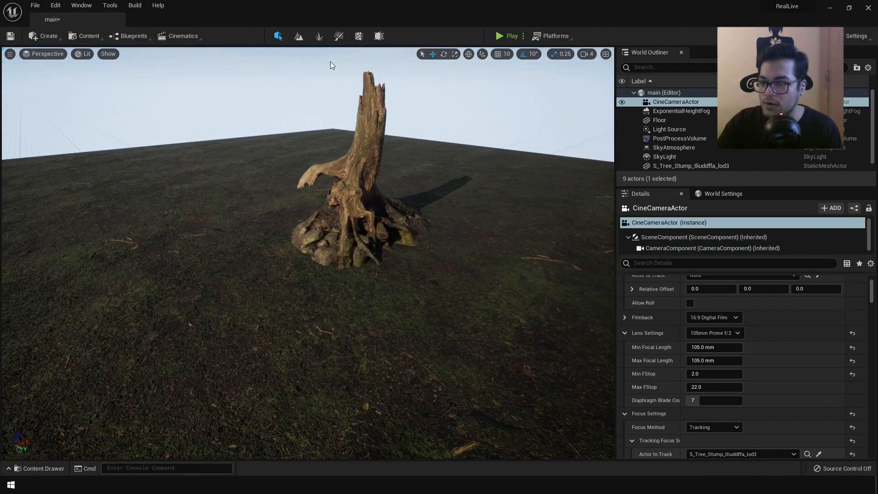
Enter Foliage mode, add the Ribbon Grass Var1 and Var5 foliage types, and activate both for painting
click(318, 36)
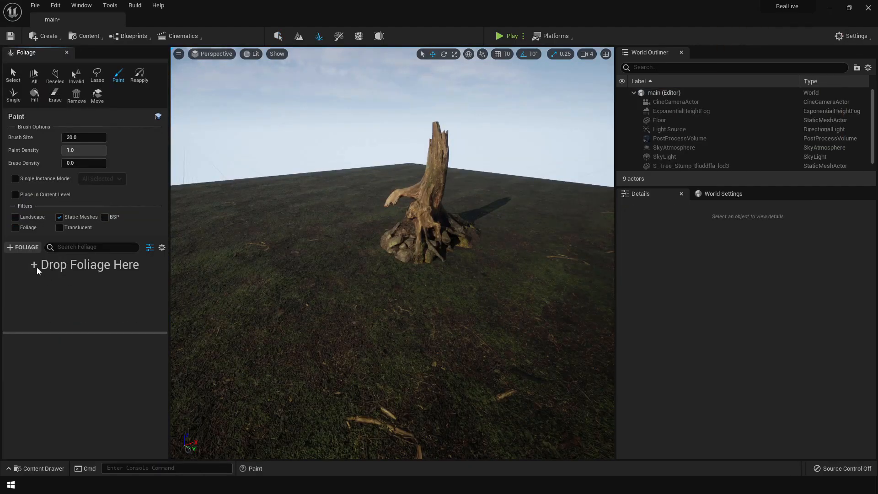
click(22, 247)
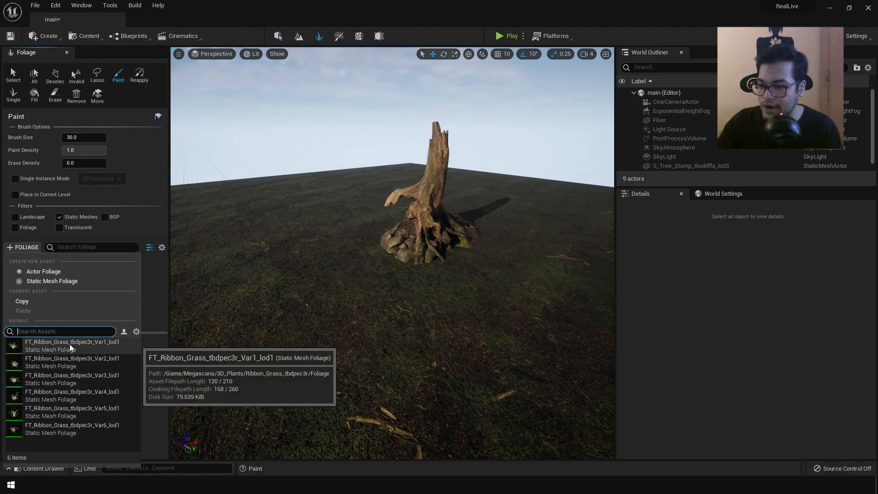
click(69, 344)
click(23, 247)
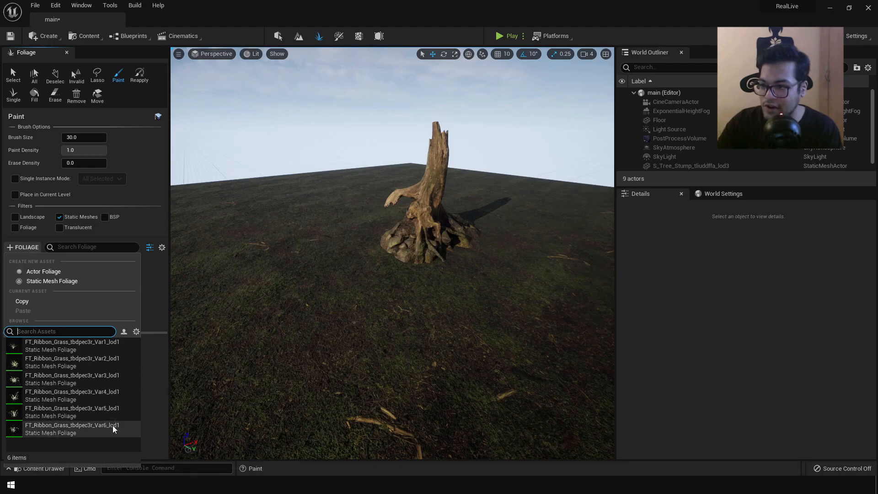
click(91, 416)
click(17, 247)
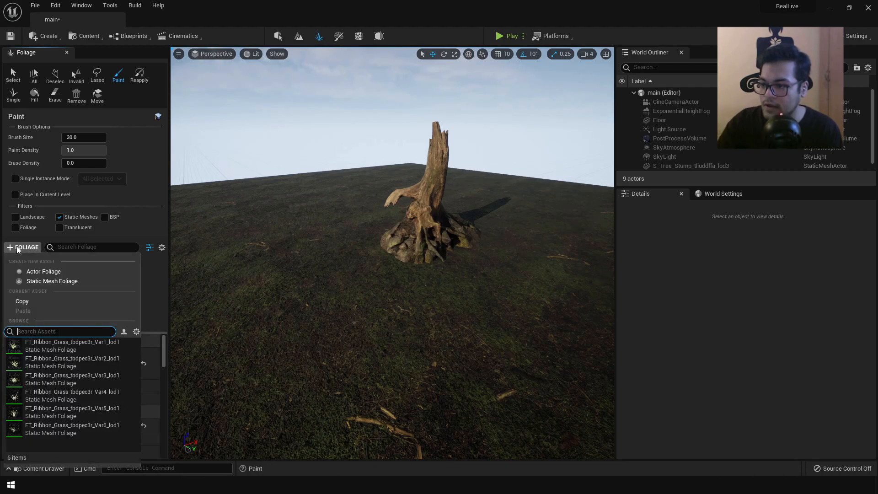
click(76, 415)
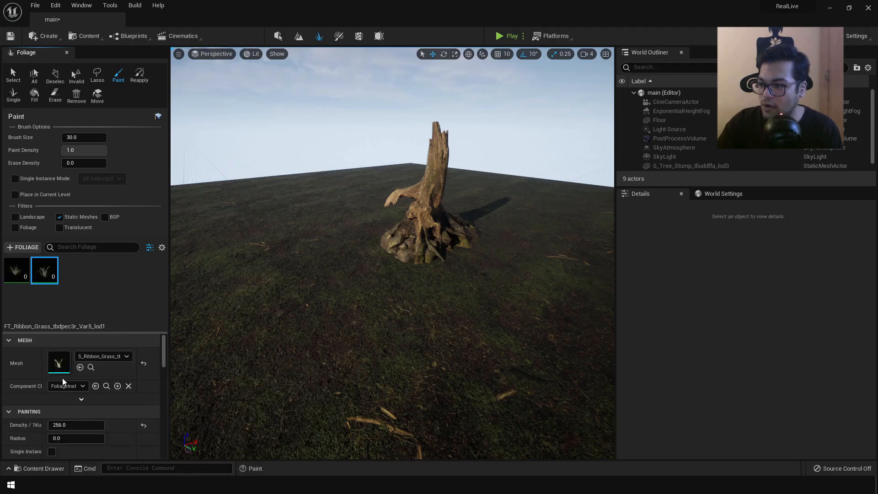
click(9, 264)
click(37, 264)
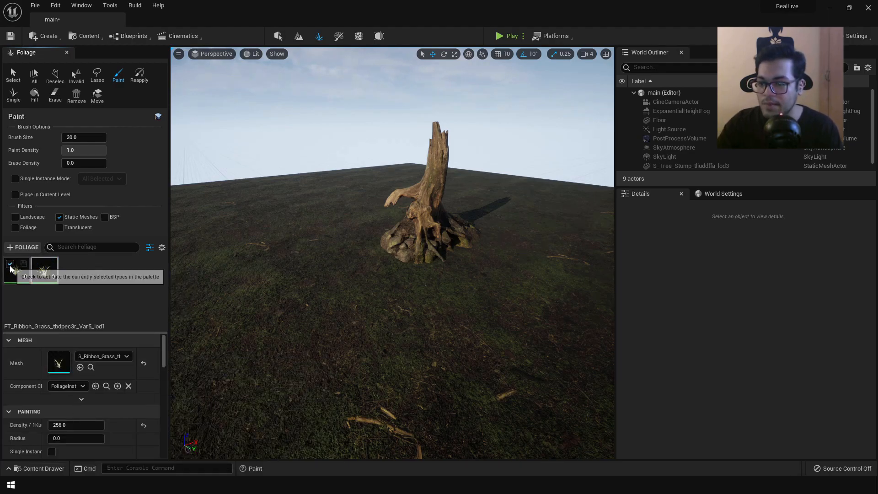
mouse_move(284, 313)
mouse_down()
mouse_move(368, 320)
mouse_move(443, 345)
mouse_move(371, 383)
mouse_move(414, 383)
mouse_up()
key(s)
mouse_move(413, 383)
right_down()
mouse_move(428, 383)
mouse_move(293, 386)
mouse_move(295, 350)
mouse_move(363, 348)
right_up()
key(w)
key(s)
right_drag(475, 275, 508, 267)
key(a)
key(s)
right_drag(407, 249, 407, 259)
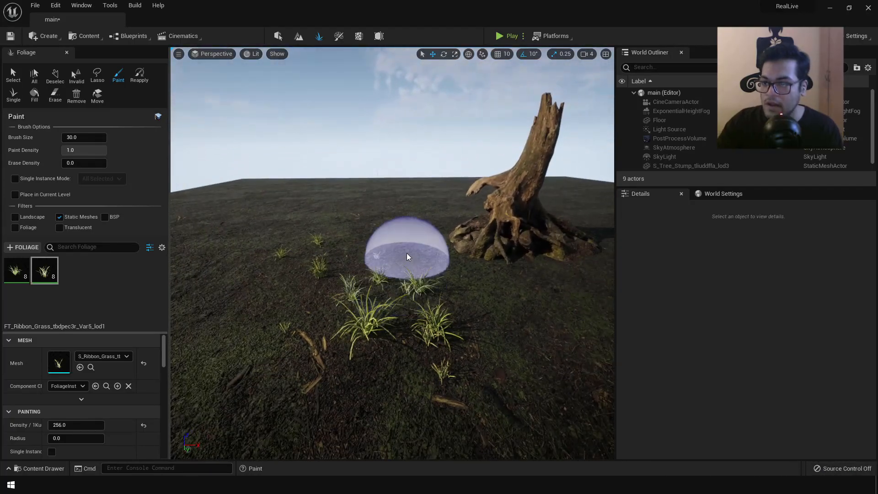
key(ctrl+z)
key(ctrl+z)
key(ctrl+z)
key(ctrl+z)
Add more Ribbon Grass variations, including Var2 and Var6, to the foliage palette and switch to placing single instances
click(22, 247)
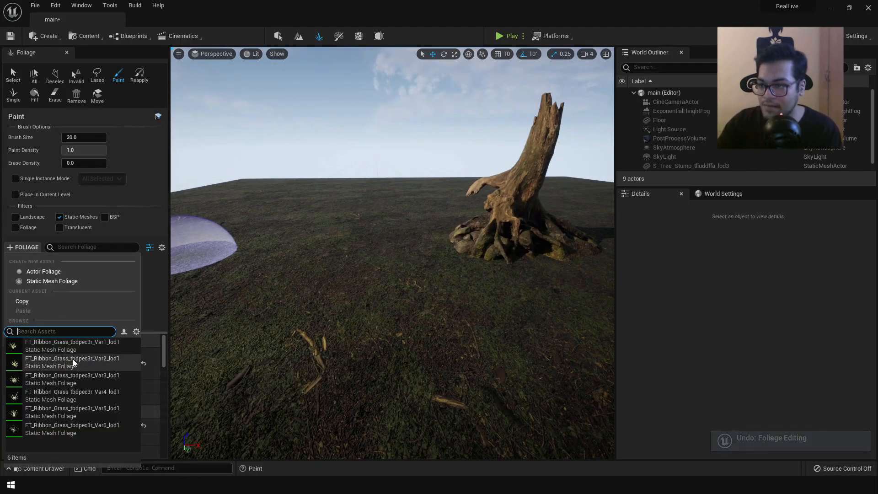
click(73, 343)
click(22, 247)
click(92, 423)
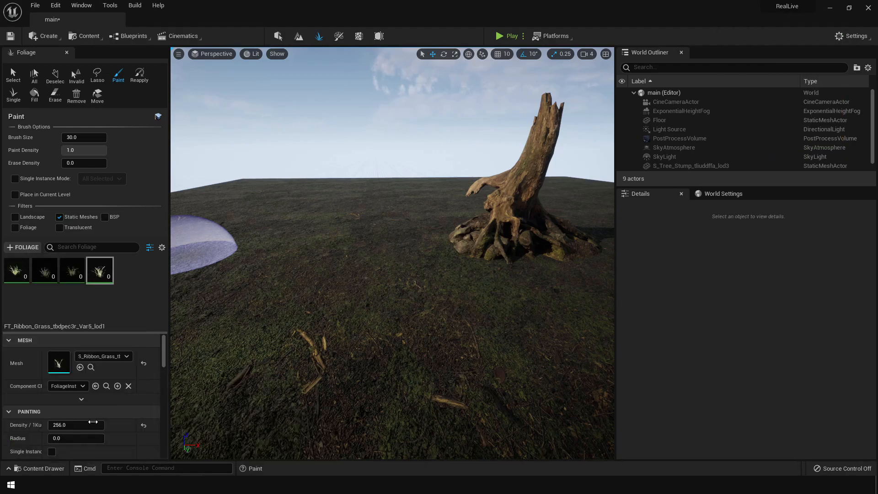
click(13, 271)
shift+click(120, 266)
click(322, 319)
mouse_move(395, 259)
right_down()
mouse_move(402, 267)
mouse_move(394, 375)
right_up()
key(w)
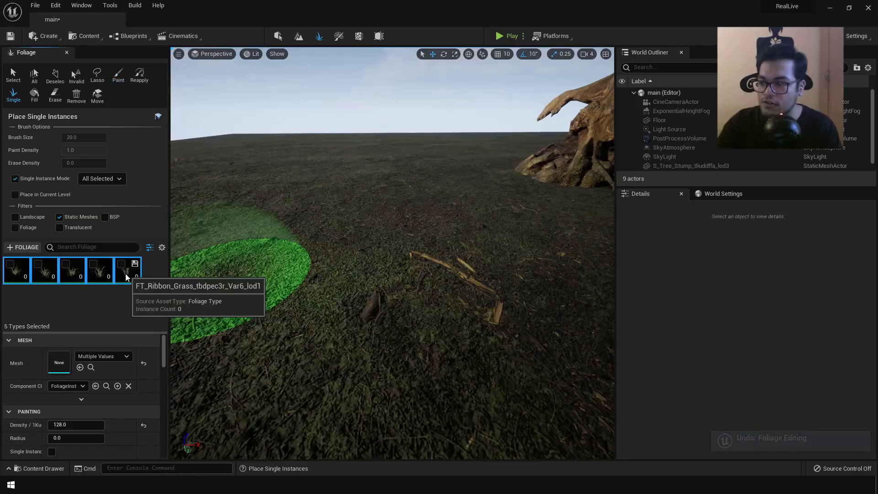
Activate only Ribbon Grass Var1 and place three single clumps on the ground near the stump
click(44, 272)
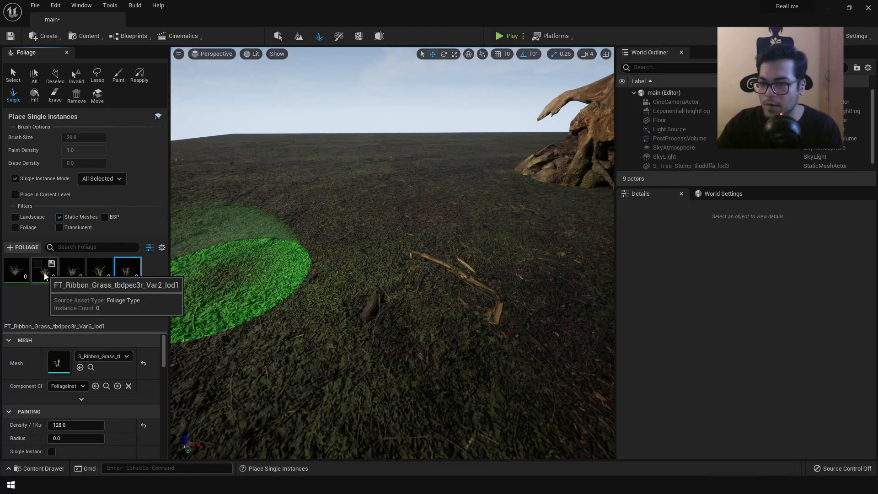
click(14, 268)
click(11, 265)
click(460, 243)
right_drag(460, 242, 518, 192)
key(w)
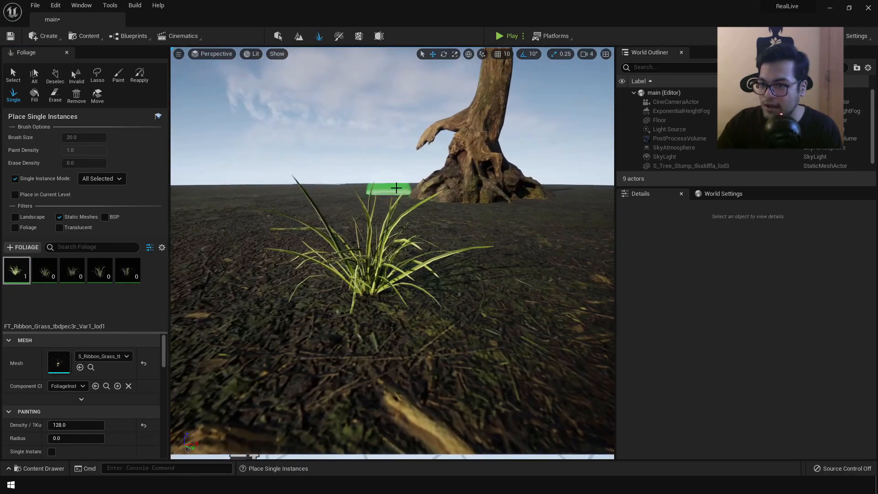
key(w)
mouse_move(320, 258)
right_down()
mouse_move(512, 178)
mouse_move(389, 292)
mouse_move(348, 265)
mouse_move(336, 270)
right_up()
key(s)
click(386, 263)
click(432, 261)
Place seven single clumps of Ribbon Grass Var2 along the base of the stump
click(45, 269)
click(251, 243)
click(286, 272)
click(264, 201)
click(361, 288)
click(396, 281)
click(531, 249)
click(473, 273)
Deactivate Ribbon Grass Var2, activate Var5, and continue the row of single grass clumps around the stump's roots
click(39, 262)
click(93, 263)
click(489, 288)
click(457, 282)
right_drag(457, 282, 366, 279)
key(d)
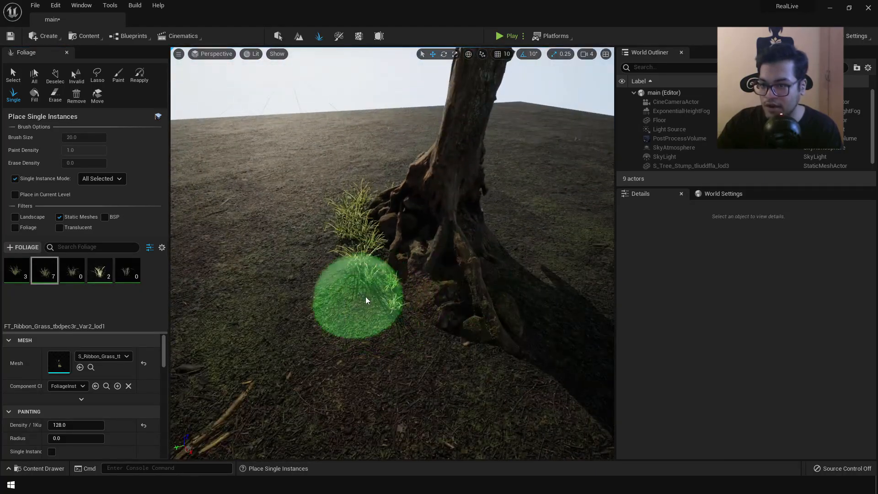
click(93, 264)
click(382, 320)
click(412, 323)
click(429, 333)
click(465, 339)
Place single clumps of Ribbon Grass Var2 and Var6 around the stump's shaded side and behind it
click(38, 264)
click(121, 264)
click(391, 330)
click(393, 328)
click(483, 343)
click(525, 343)
click(546, 314)
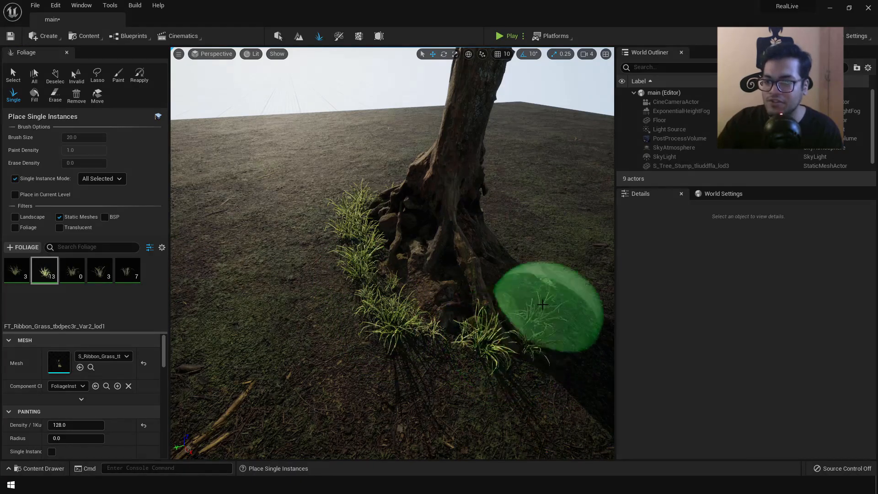
click(551, 283)
click(533, 255)
click(513, 227)
click(510, 227)
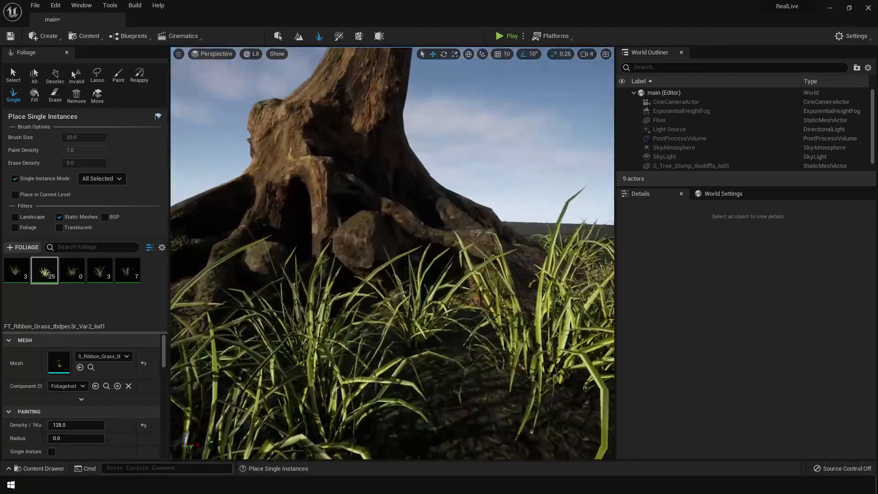
Activate all five Ribbon Grass types and paint them over the ground around the stump with the Paint brush
click(16, 270)
shift+click(128, 271)
click(122, 264)
mouse_move(288, 237)
right_down()
mouse_move(256, 292)
mouse_move(274, 311)
right_up()
click(118, 76)
mouse_move(304, 235)
mouse_down()
mouse_move(314, 303)
mouse_move(426, 382)
mouse_move(382, 392)
mouse_up()
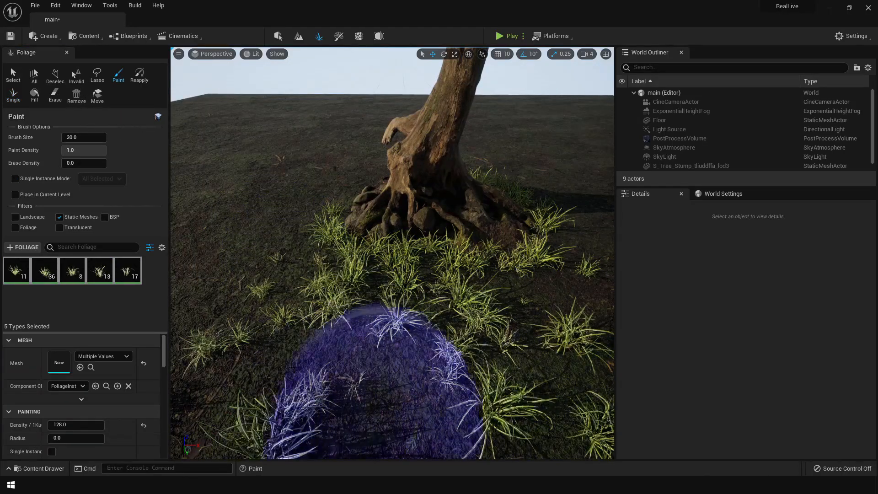
right_drag(382, 392, 410, 380)
mouse_move(411, 380)
mouse_down()
mouse_move(229, 297)
mouse_move(289, 252)
mouse_move(325, 275)
mouse_move(255, 253)
mouse_up()
mouse_move(254, 252)
right_down()
mouse_move(201, 202)
mouse_move(274, 344)
right_up()
drag(274, 345, 416, 360)
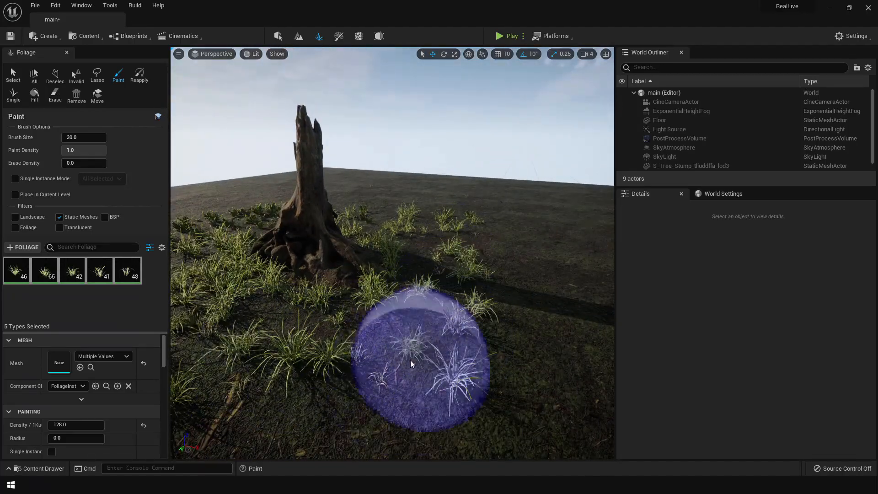
Set the foliage brush size to 20 and paint more grass on the bare ground beside the stump
click(84, 137)
text(20)
key(Return)
mouse_move(383, 411)
mouse_down()
mouse_move(313, 402)
mouse_move(411, 341)
mouse_move(439, 201)
mouse_move(249, 414)
mouse_up()
Look through the CineCameraActor, paint grass across the foreground and background of the shot, and return to Selection mode
click(212, 53)
click(236, 153)
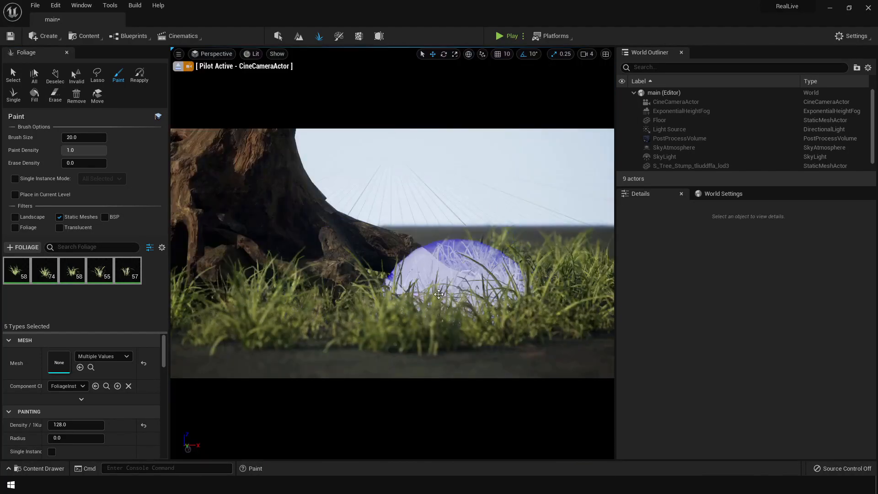
mouse_move(201, 312)
mouse_down()
mouse_move(612, 247)
mouse_move(447, 165)
mouse_move(383, 158)
mouse_move(547, 161)
mouse_move(575, 180)
mouse_move(417, 159)
mouse_move(514, 177)
mouse_move(436, 139)
mouse_up()
key(shift+1)
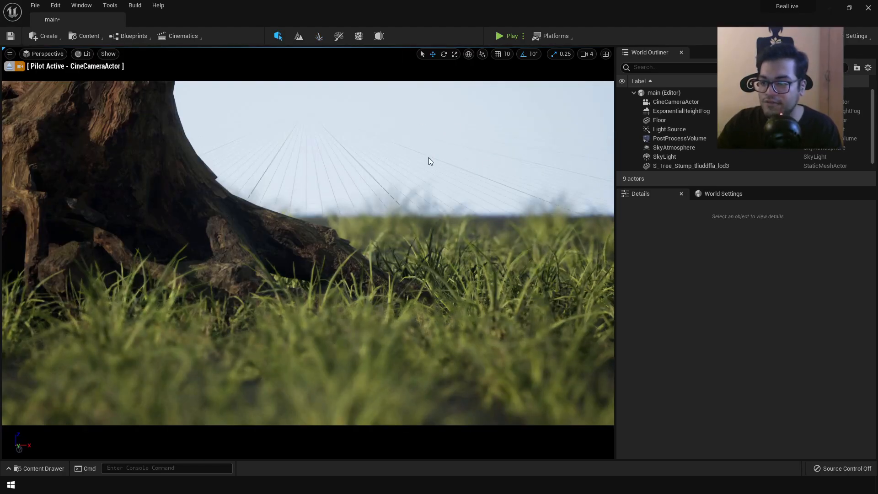
Place the S_Spotted_Red_Mushrooms Var1 mesh from the Megascans 3D_Assets folder in the grass beside the stump's root
key(ctrl+space)
click(209, 345)
double_click(172, 387)
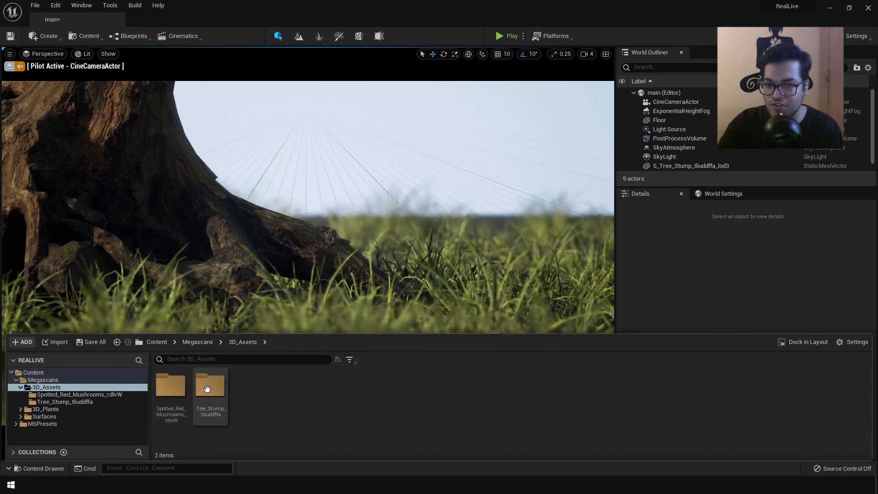
double_click(173, 387)
drag(210, 387, 366, 284)
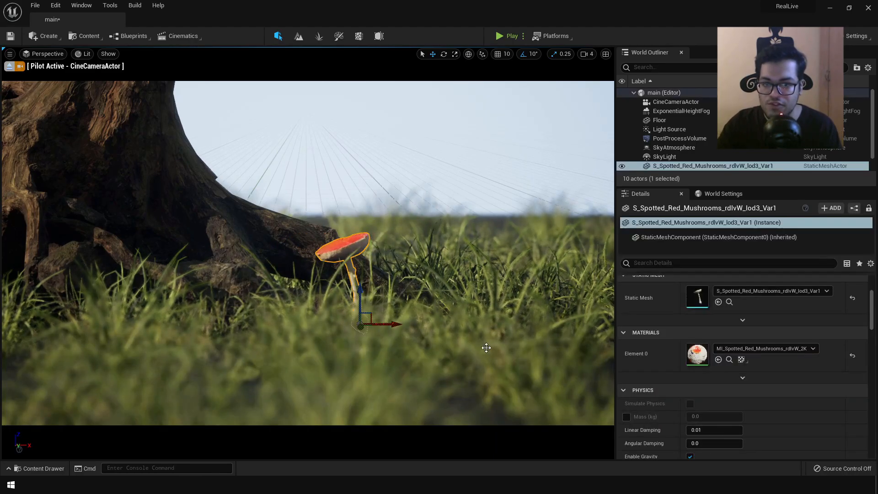
Pick the red mushroom in the shot as the CineCameraActor's actor to track
click(676, 102)
click(818, 350)
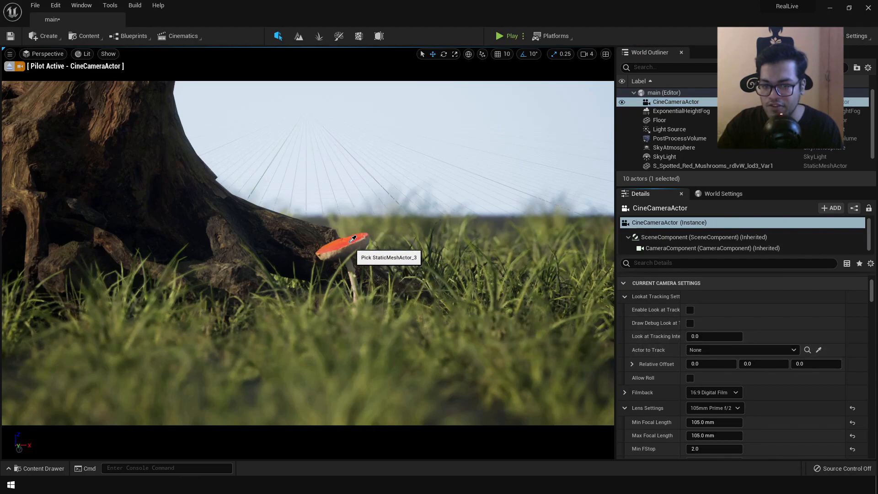
click(348, 242)
scroll(705, 387, down, 5)
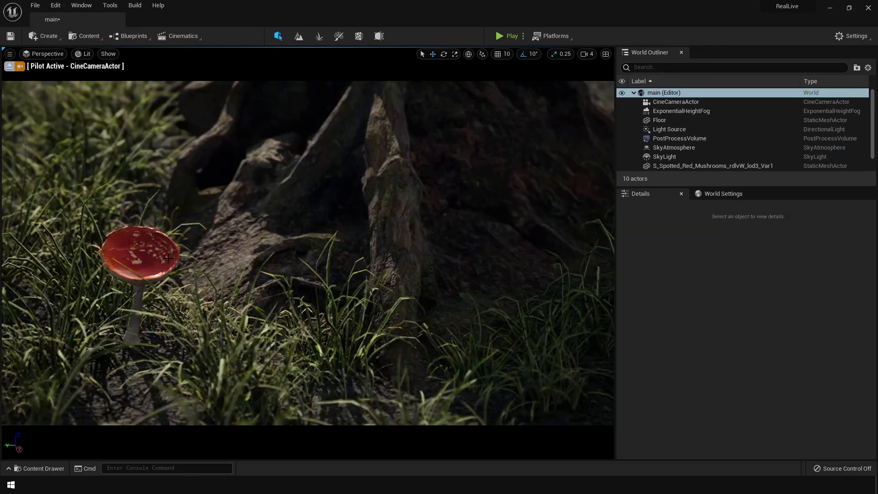
Move the red mushroom across the shot to the grass on the other side of the stump's large upright root
click(139, 258)
click(274, 347)
click(663, 93)
click(139, 263)
drag(96, 358, 454, 327)
Rotate the mushroom to adjust the tilt of its cap and stem, and fine-tune its scale
key(e)
drag(430, 362, 506, 335)
key(r)
click(505, 335)
click(480, 288)
Settle the mushroom into the grass beside the upright root and reframe the piloted camera closer around it
key(w)
drag(455, 315, 454, 294)
drag(462, 338, 474, 348)
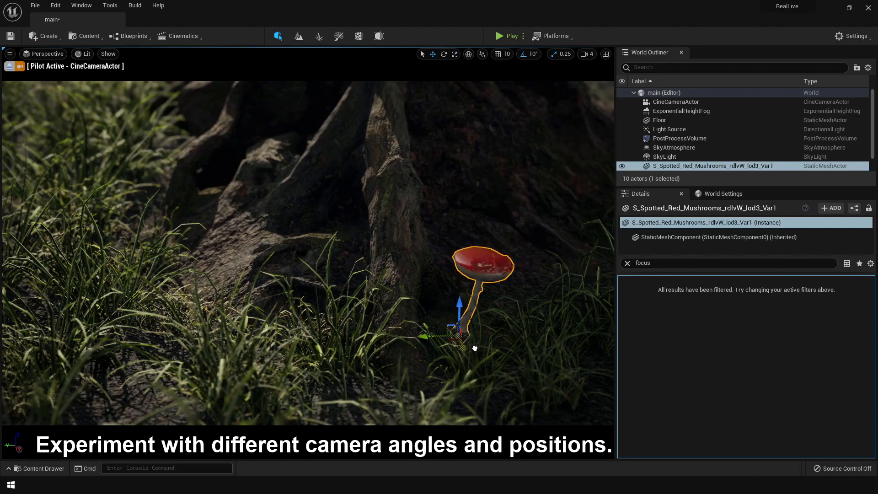
click(474, 347)
click(461, 304)
right_drag(398, 357, 434, 349)
key(e)
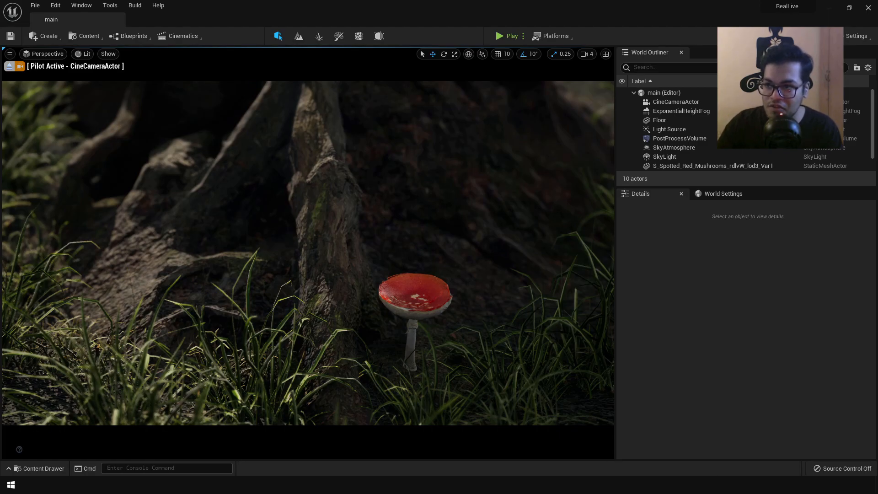
Add a level sequence named SQ1 in the Content folder and widen the Sequencer and its track list
click(195, 39)
click(217, 58)
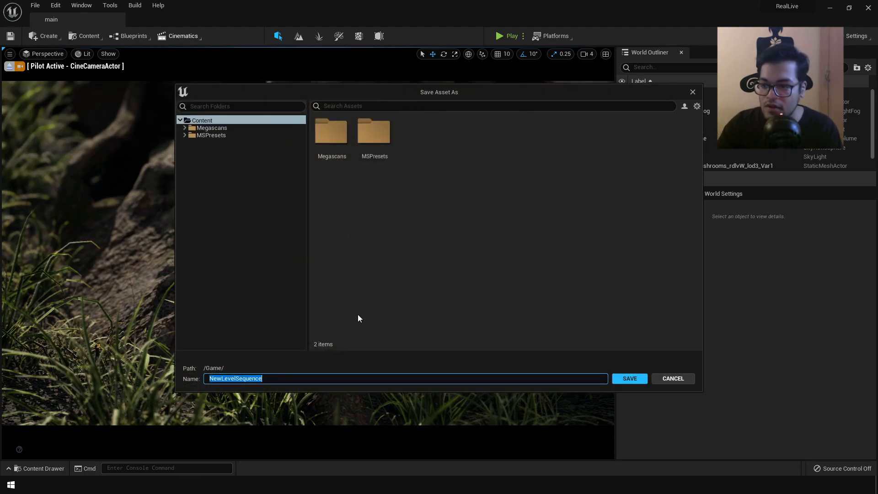
text(SQ1)
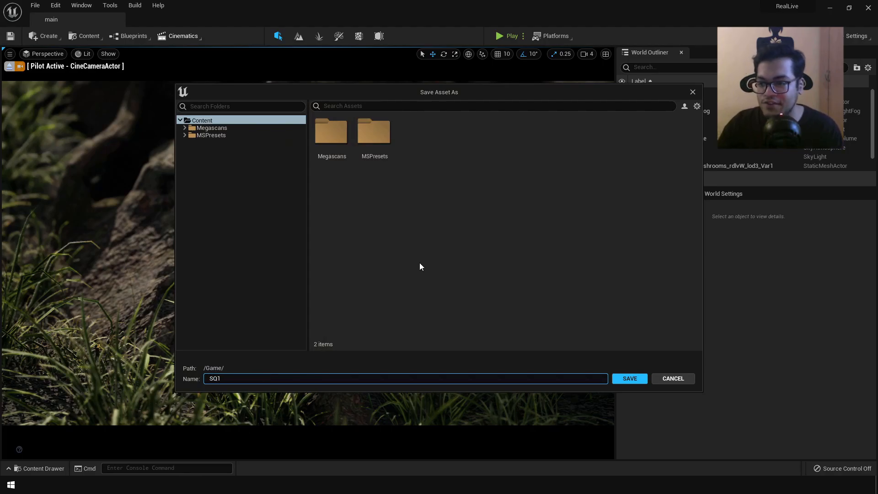
key(Return)
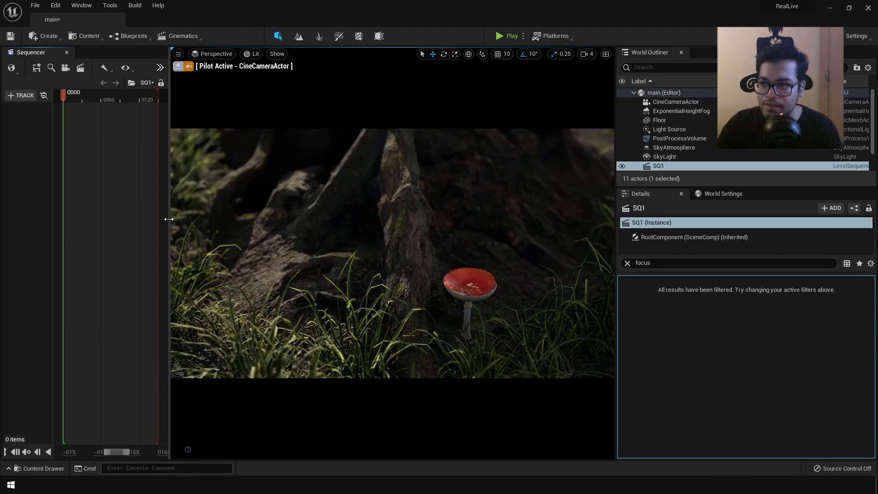
drag(170, 221, 284, 225)
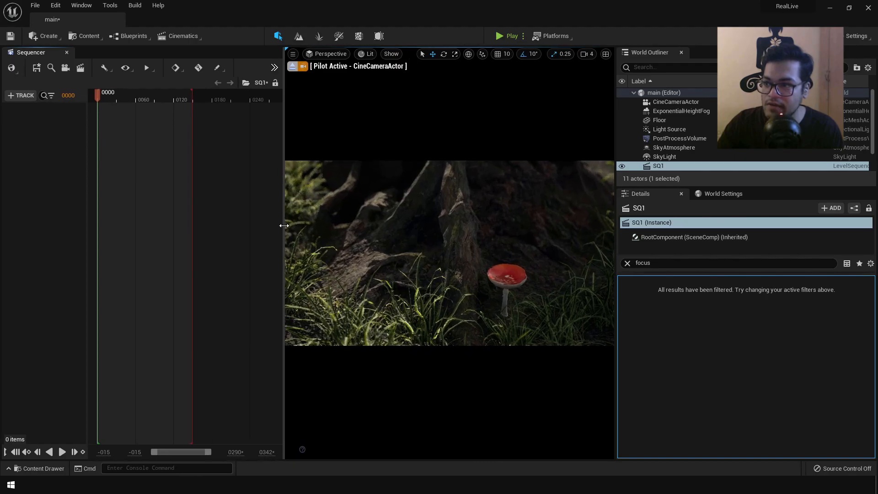
drag(88, 207, 204, 211)
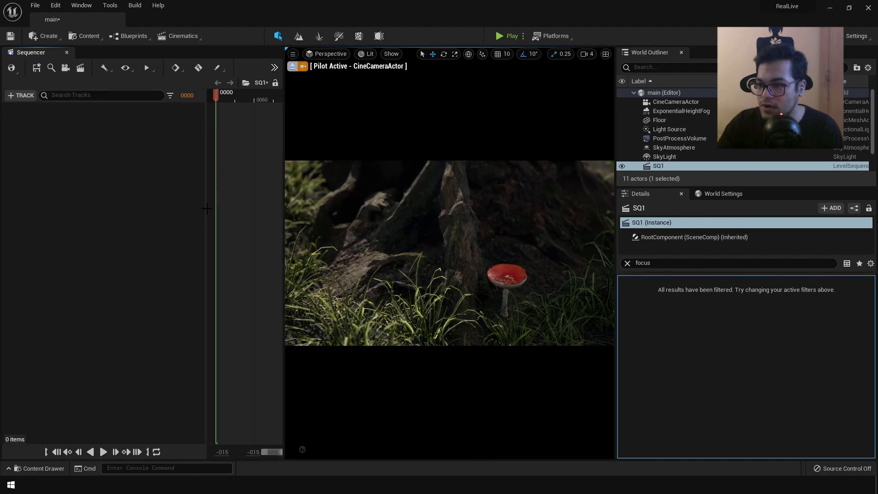
Add the CineCameraActor to the SQ1 sequence and check its Transform channels
click(672, 102)
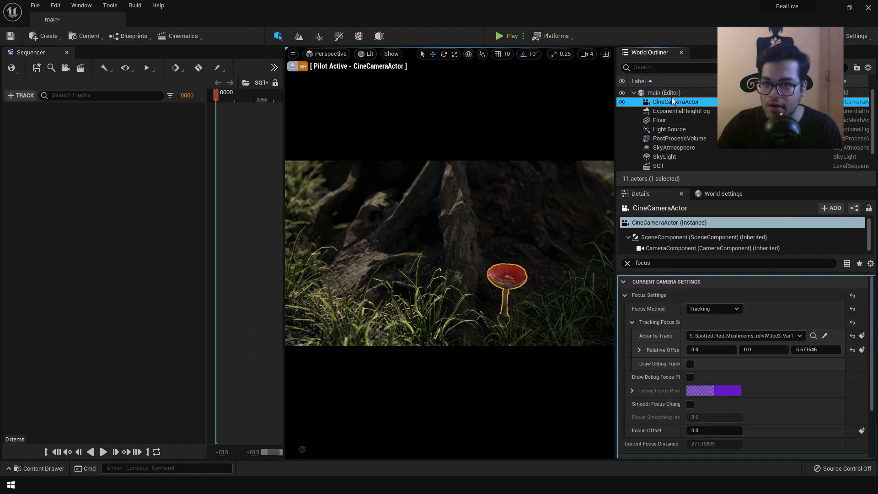
drag(672, 105, 484, 146)
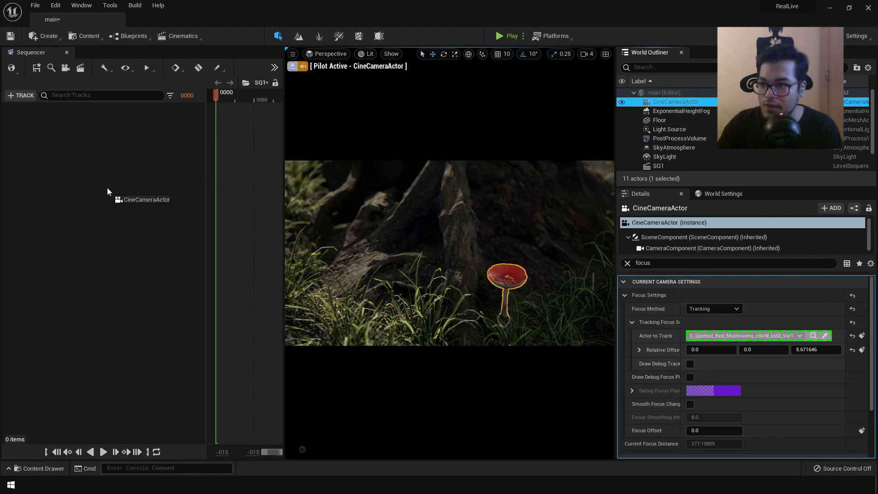
drag(107, 188, 107, 188)
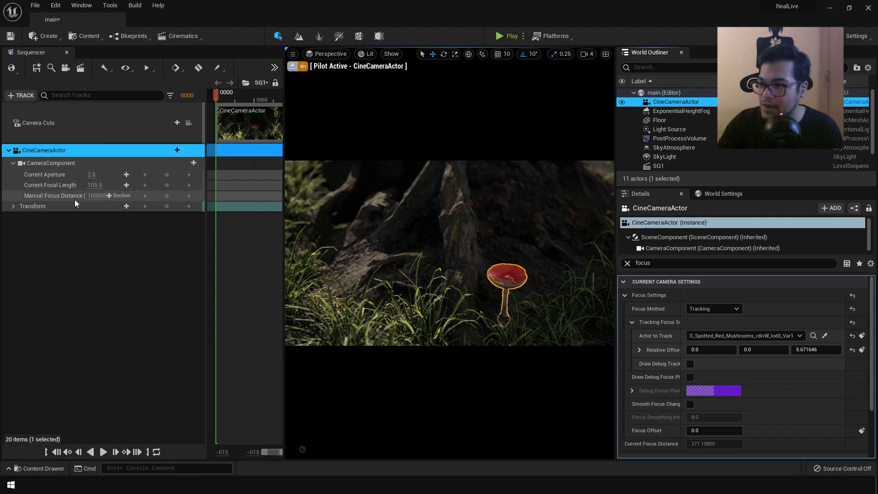
click(12, 206)
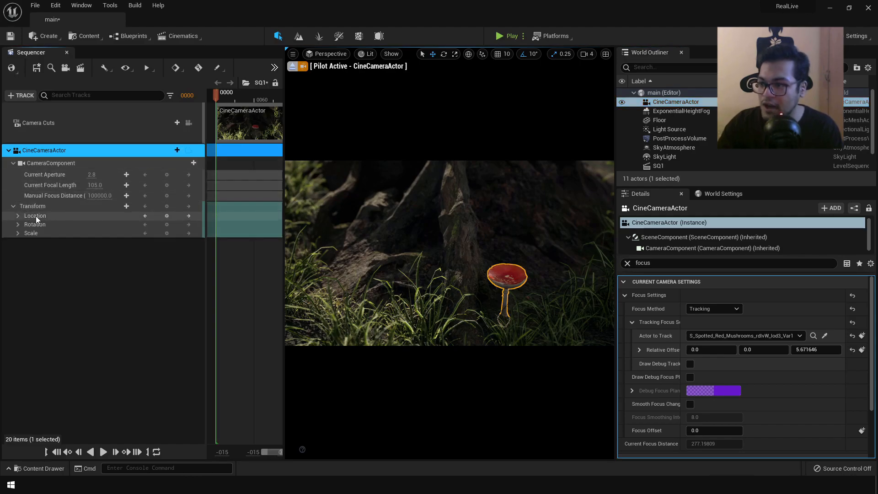
click(12, 207)
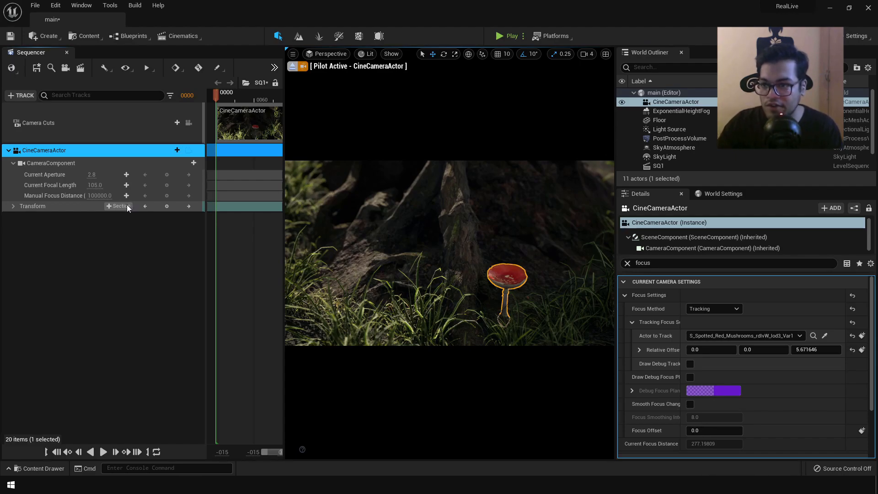
Key the CineCameraActor's Transform at frame 0 of the sequence
click(170, 208)
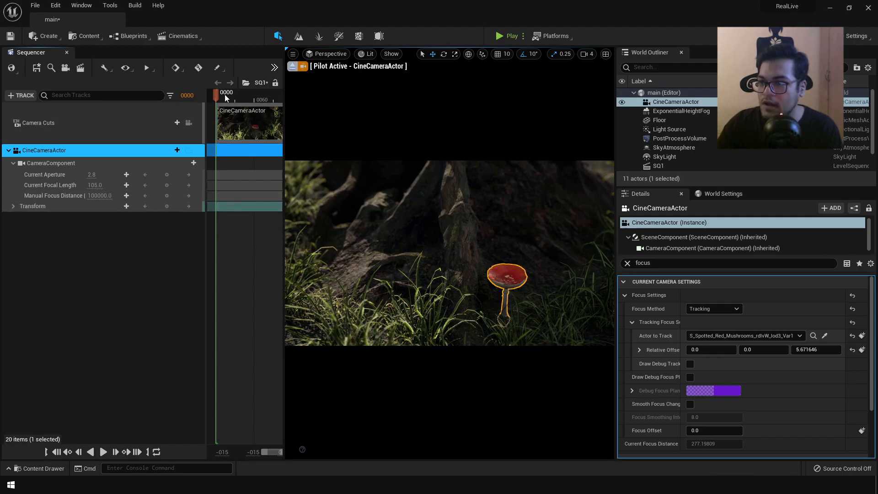
click(221, 95)
mouse_move(222, 95)
mouse_down()
mouse_move(235, 97)
mouse_move(223, 98)
mouse_up()
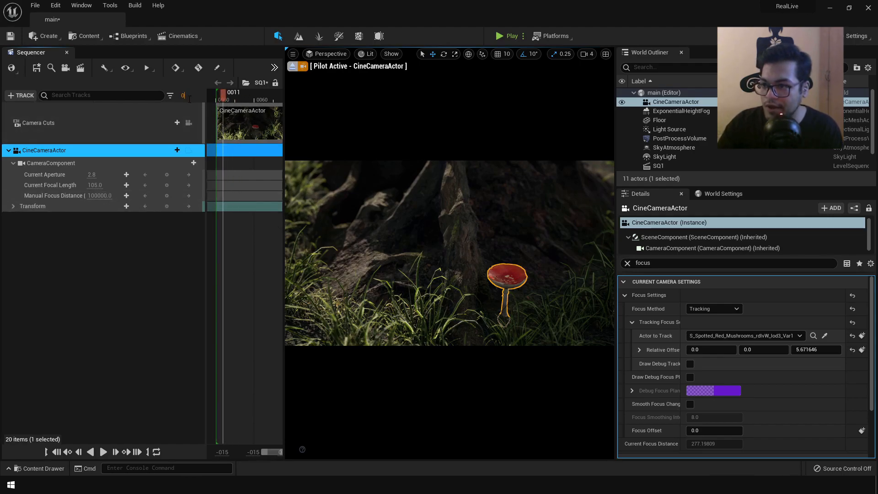
click(165, 207)
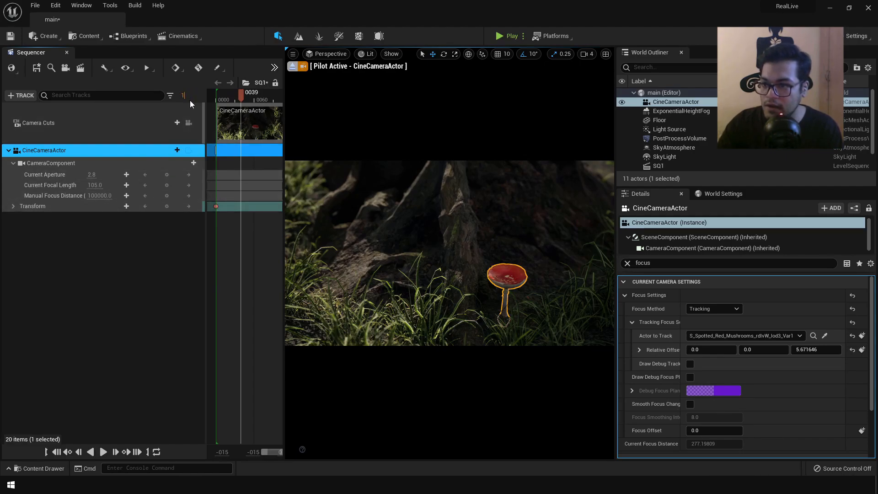
Go to frame 180, pull the camera back and reframe the mushroom and stump, and key the camera's Transform there
text(0)
key(Return)
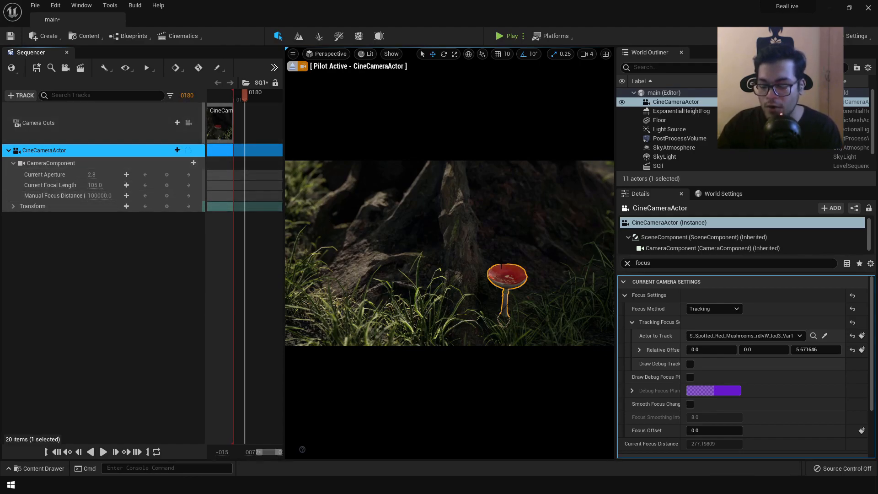
scroll(501, 264, down, 3)
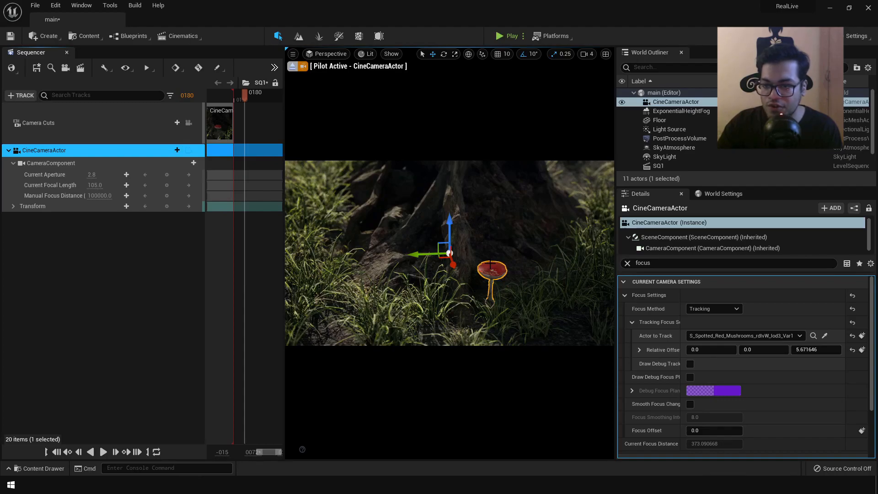
mouse_move(501, 264)
right_down()
mouse_move(505, 213)
mouse_move(505, 249)
right_up()
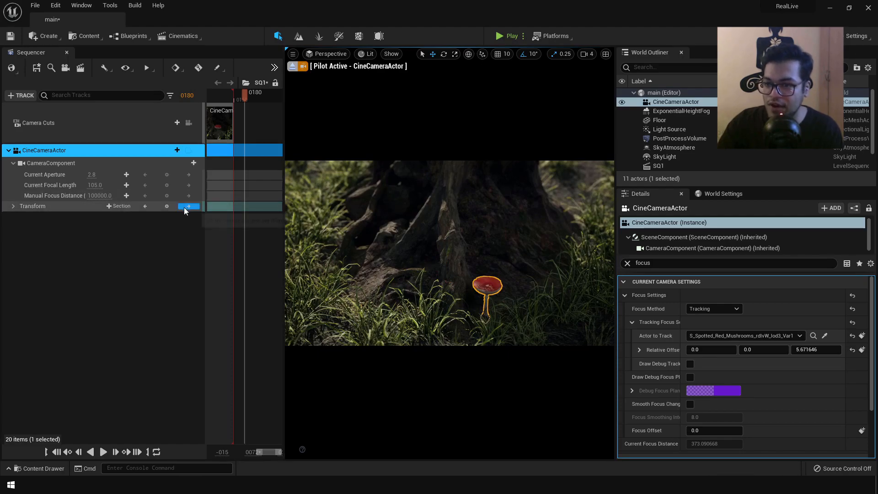
click(167, 206)
Play the camera move back in an enlarged viewport with the Sequencer narrowed, and save the work
drag(243, 101, 208, 101)
click(104, 451)
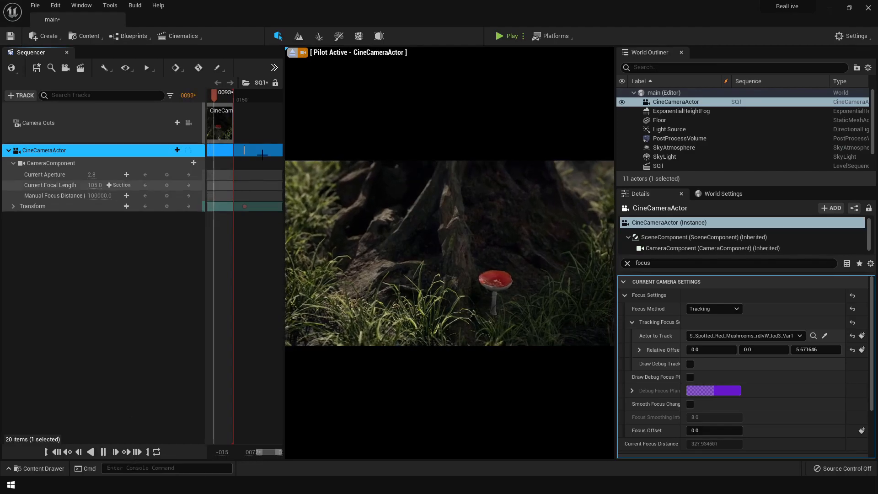
drag(282, 147, 63, 146)
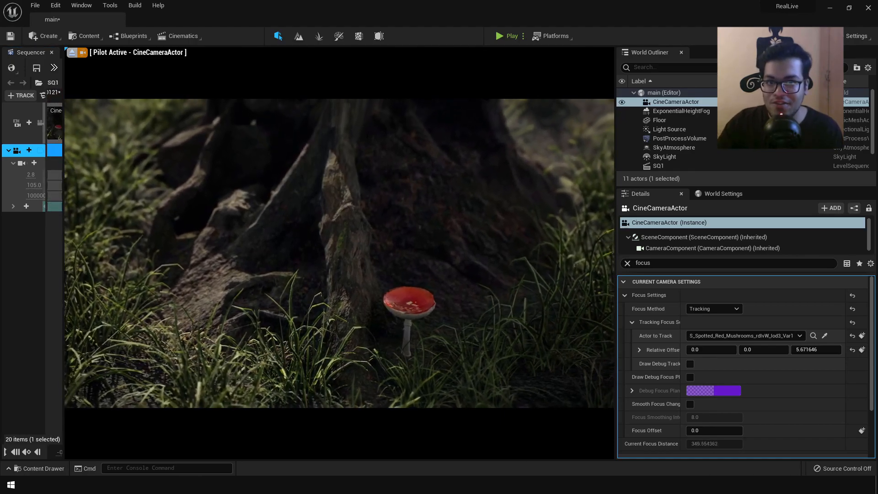
key(ctrl+s)
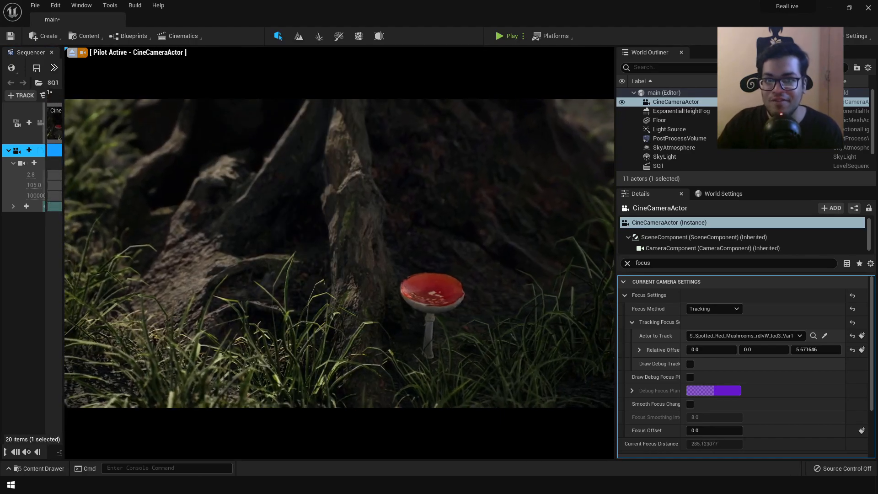